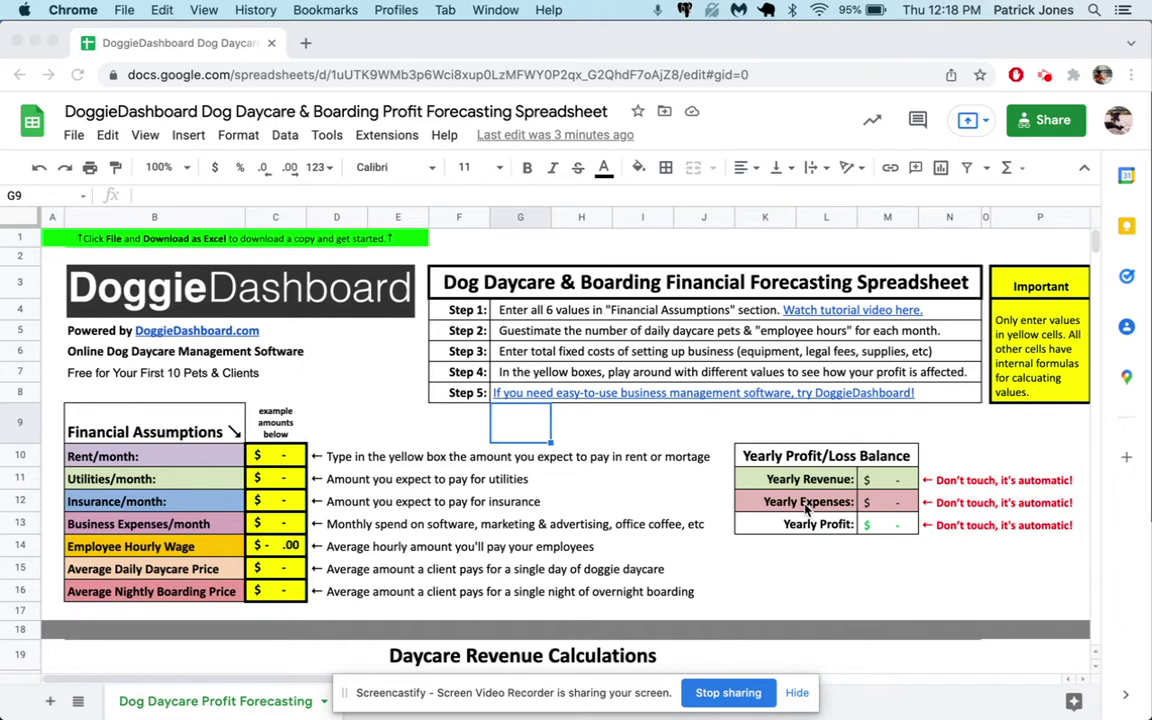
Look up the Microsoft Excel (.xlsx) download option for the spreadsheet without downloading it
click(74, 136)
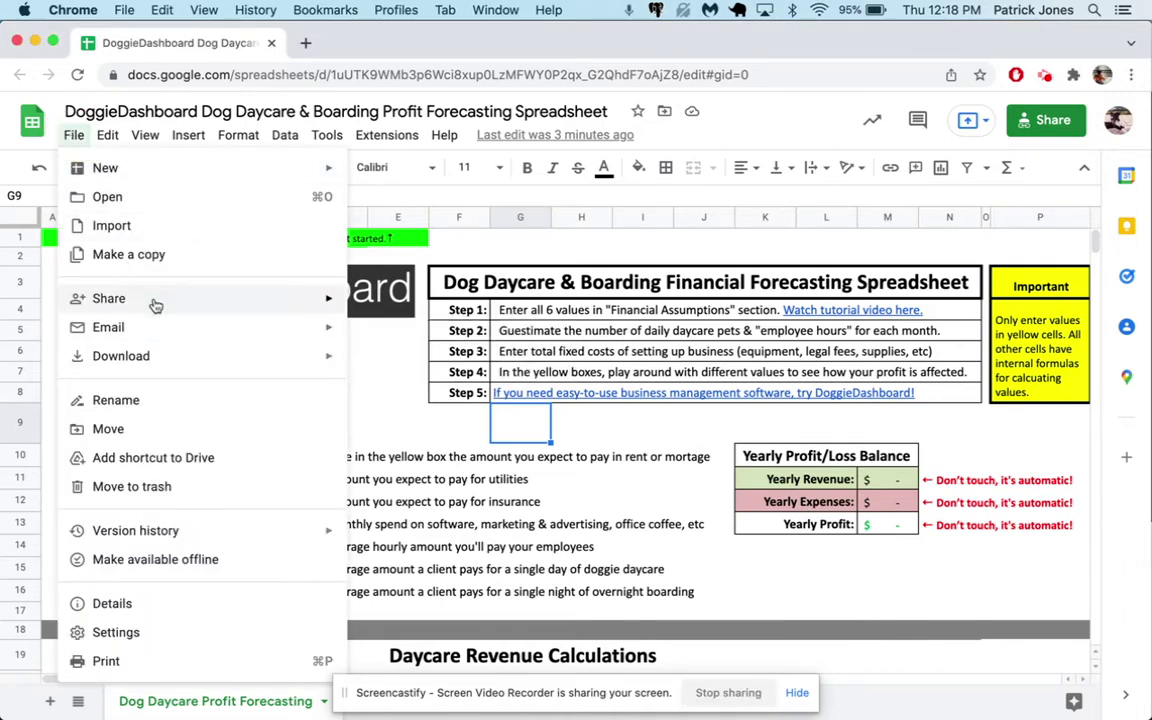
mouse_move(155, 304)
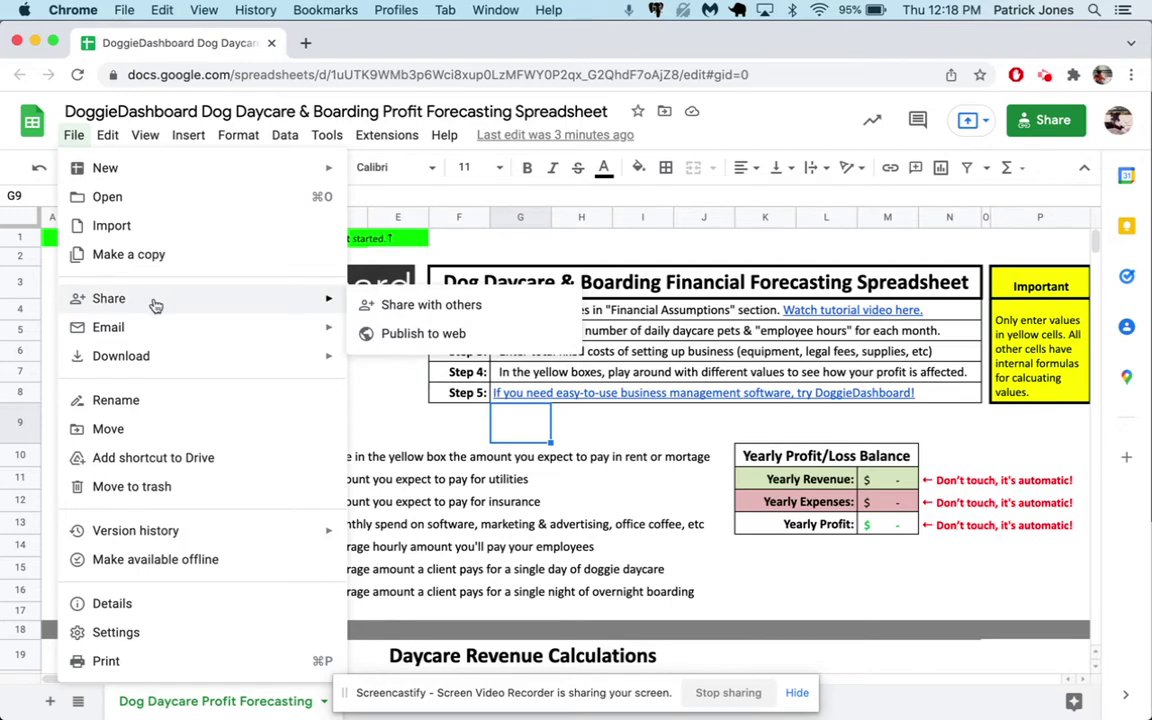
mouse_move(167, 355)
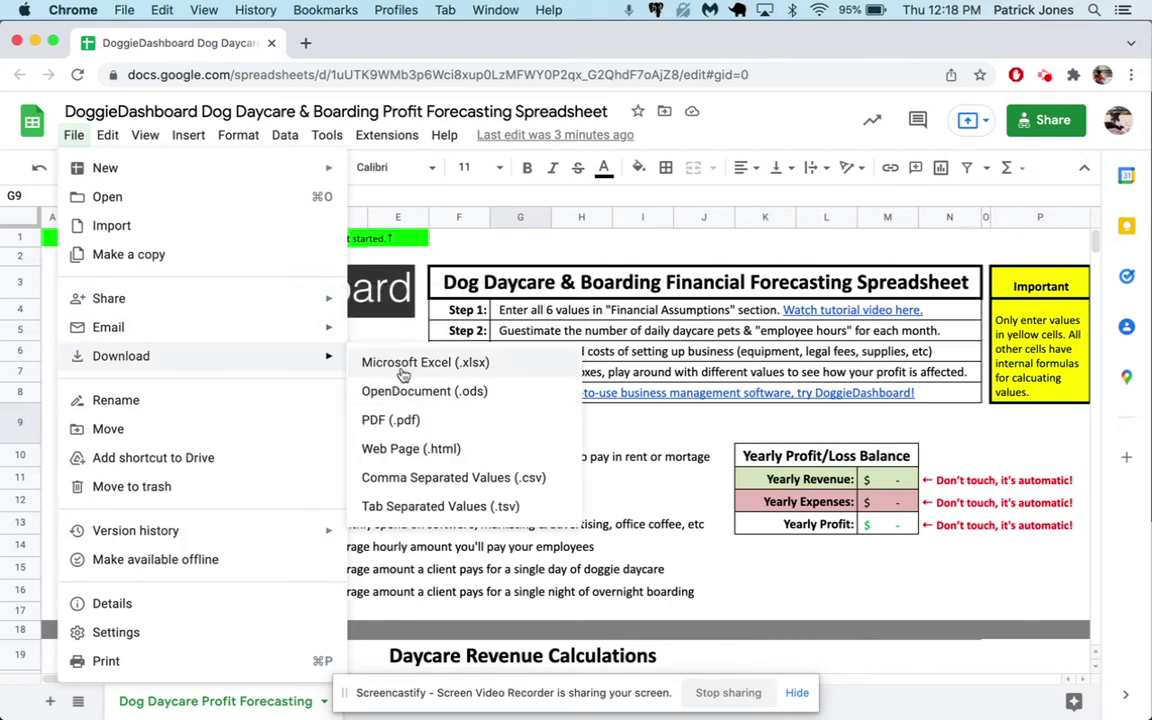
click(605, 239)
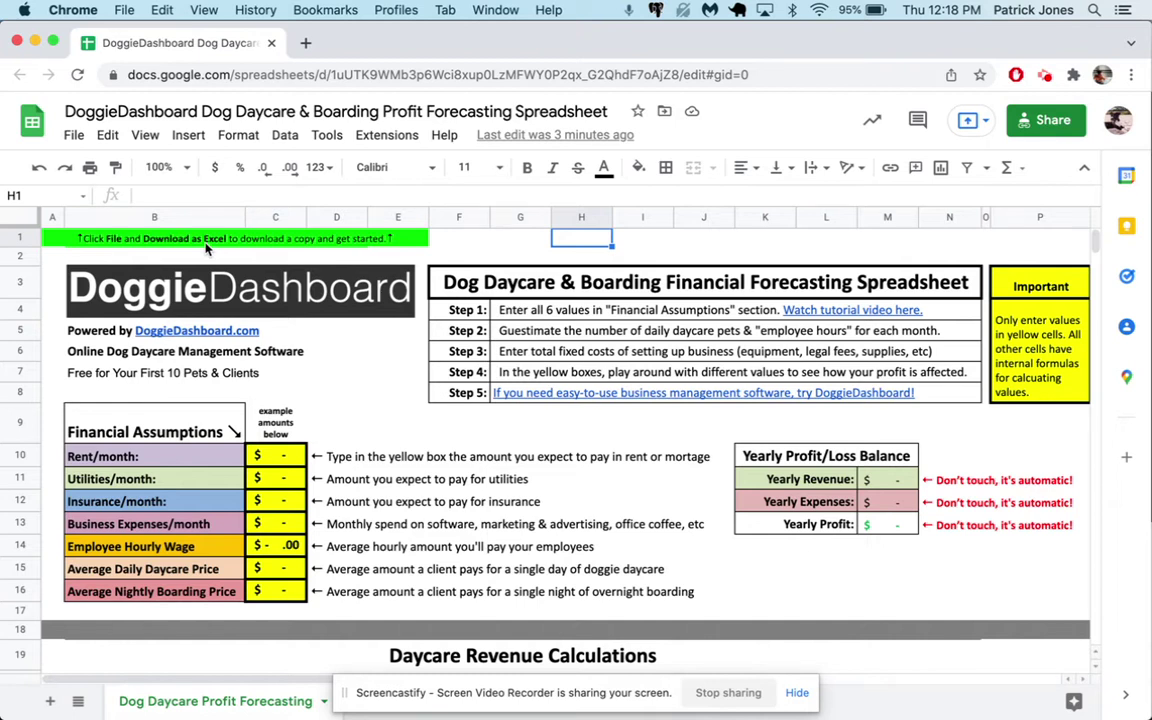
click(567, 432)
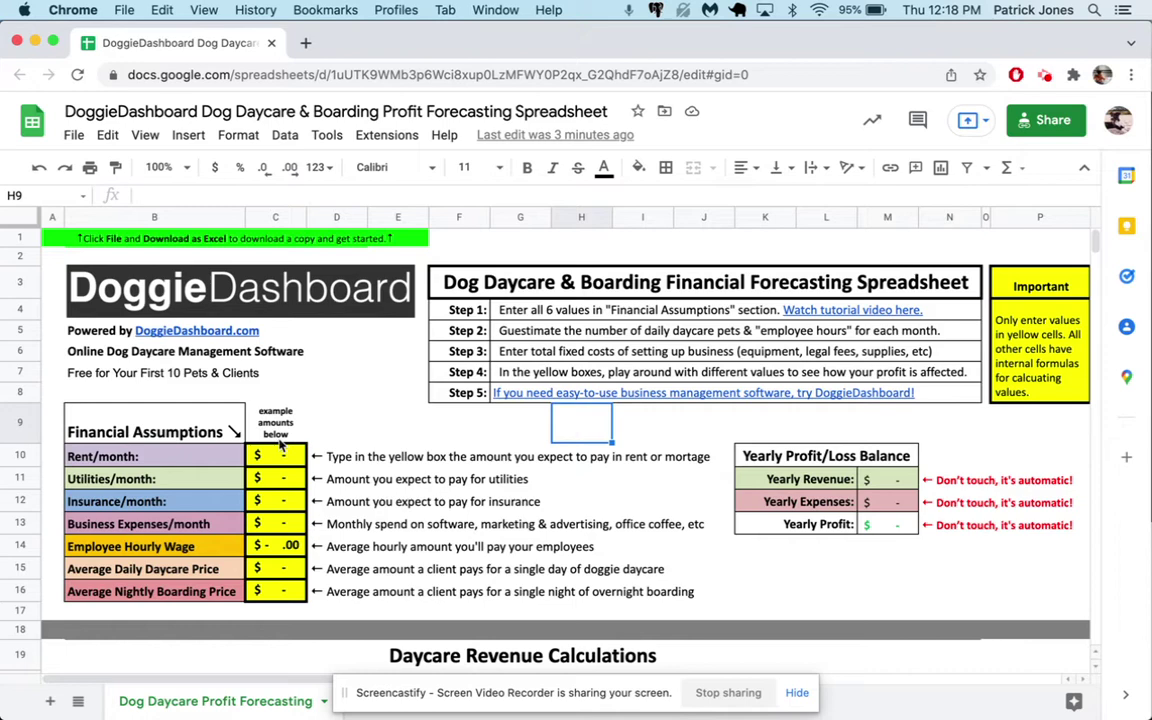
Examine the financial assumptions, daycare and boarding revenue, expense, cash flow and net profit sections of the sheet
scroll(185, 400, down, 1)
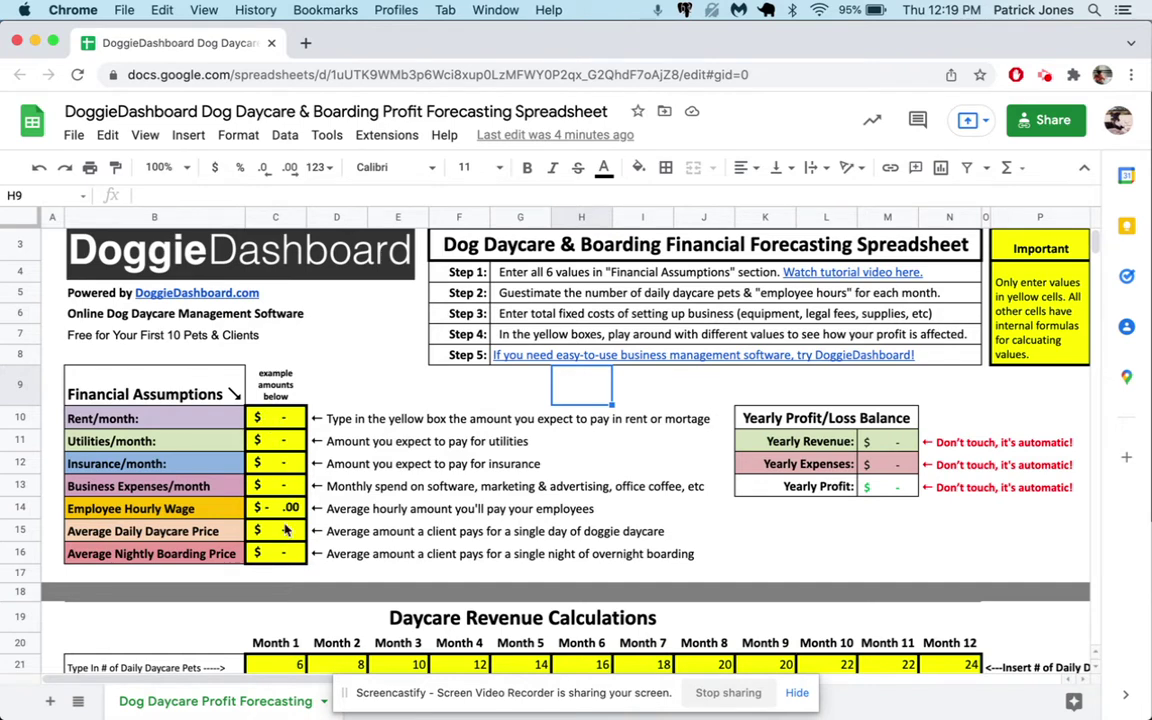
scroll(284, 531, down, 3)
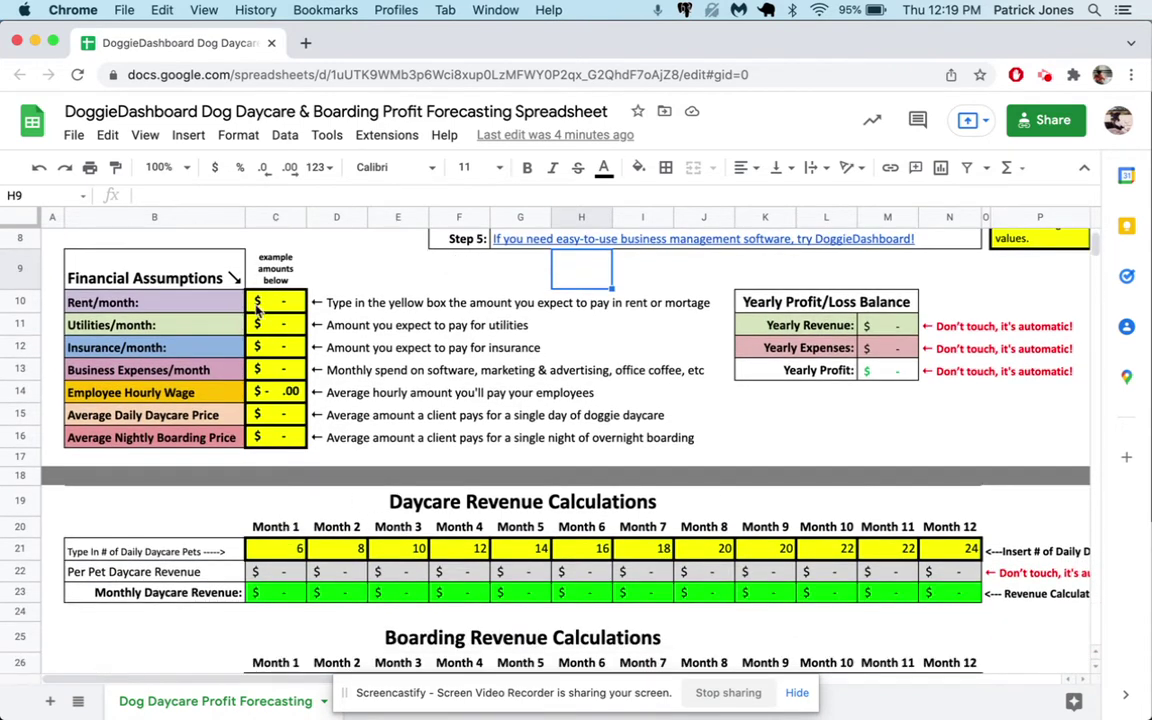
scroll(244, 416, down, 2)
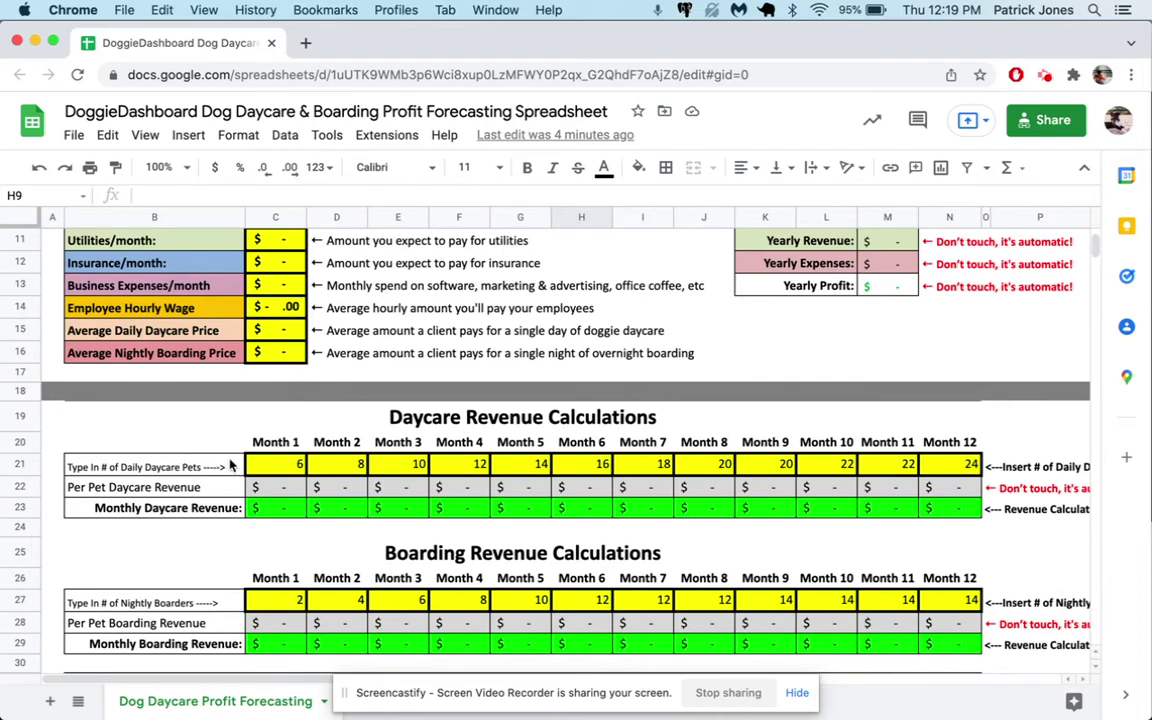
scroll(440, 440, down, 1)
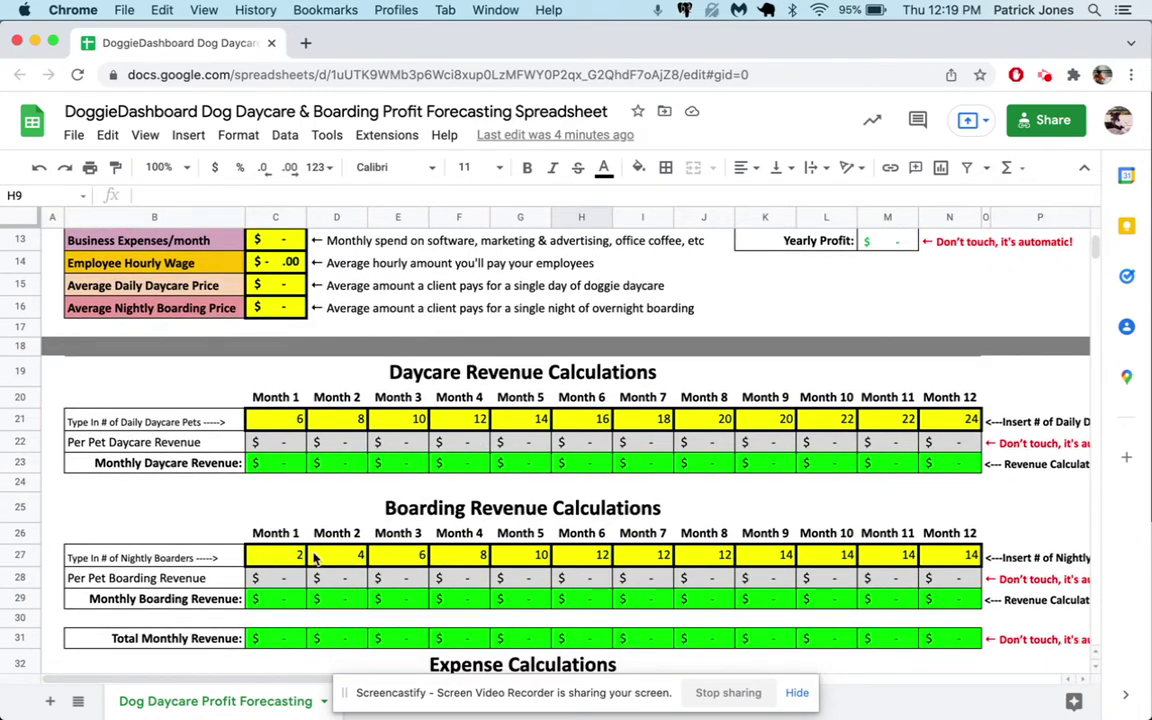
scroll(330, 558, down, 5)
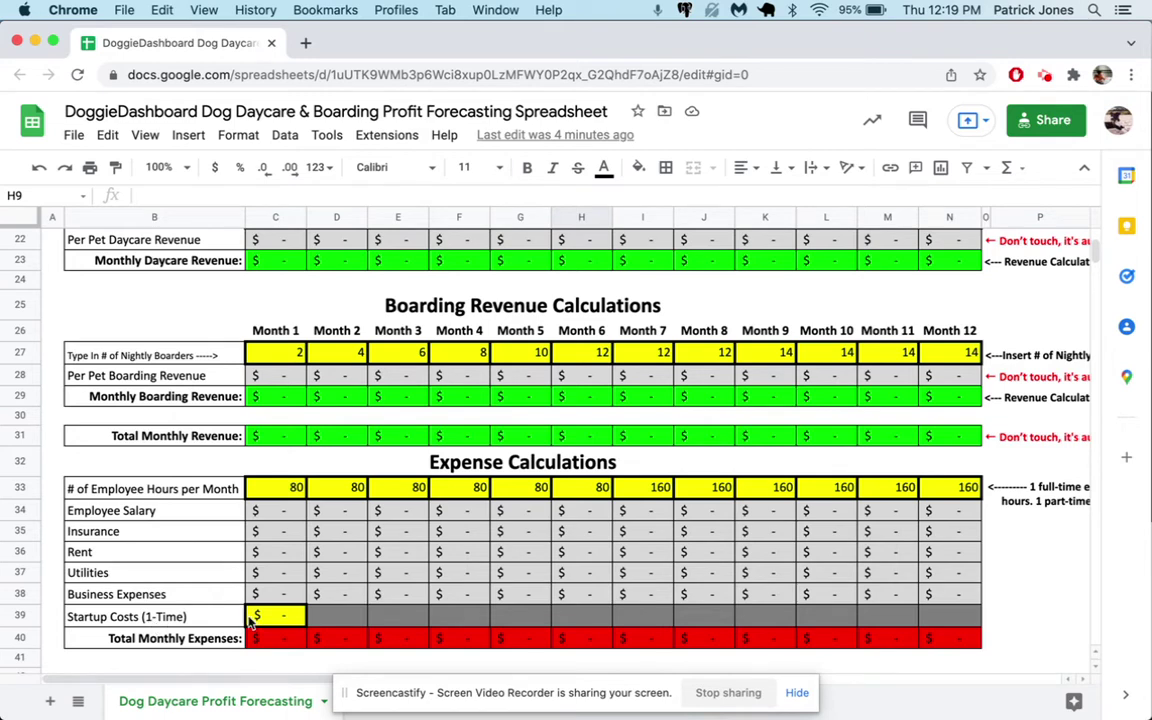
scroll(443, 587, down, 3)
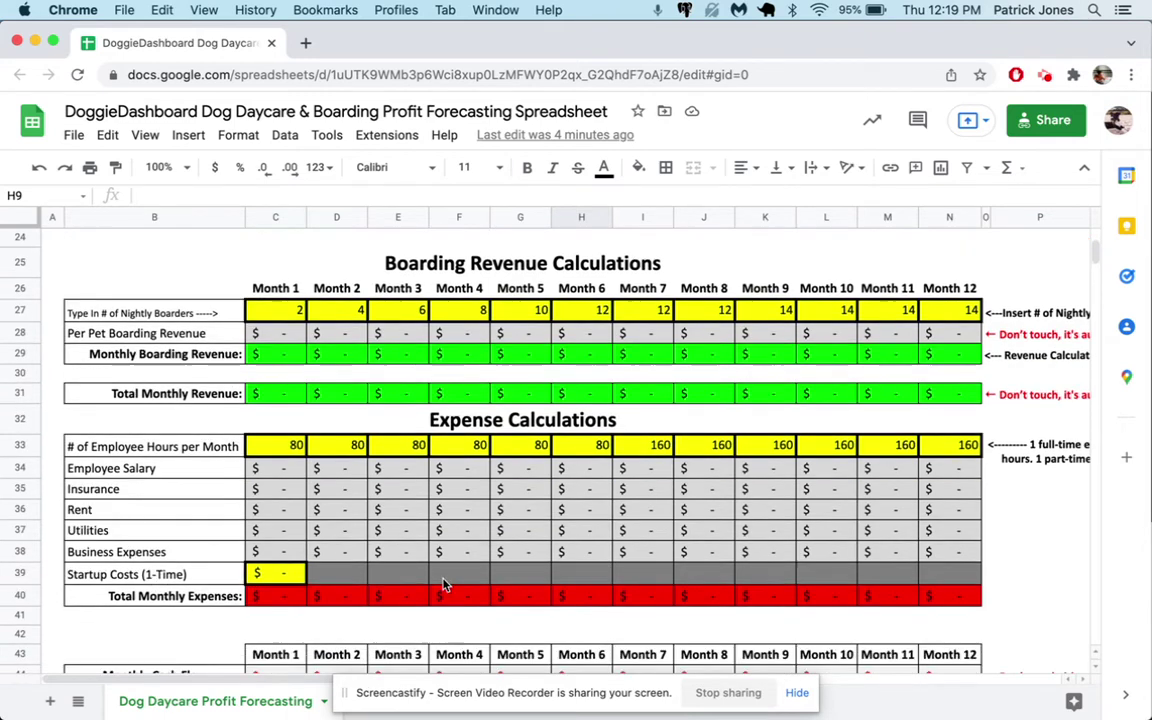
scroll(443, 587, down, 1)
scroll(443, 585, down, 2)
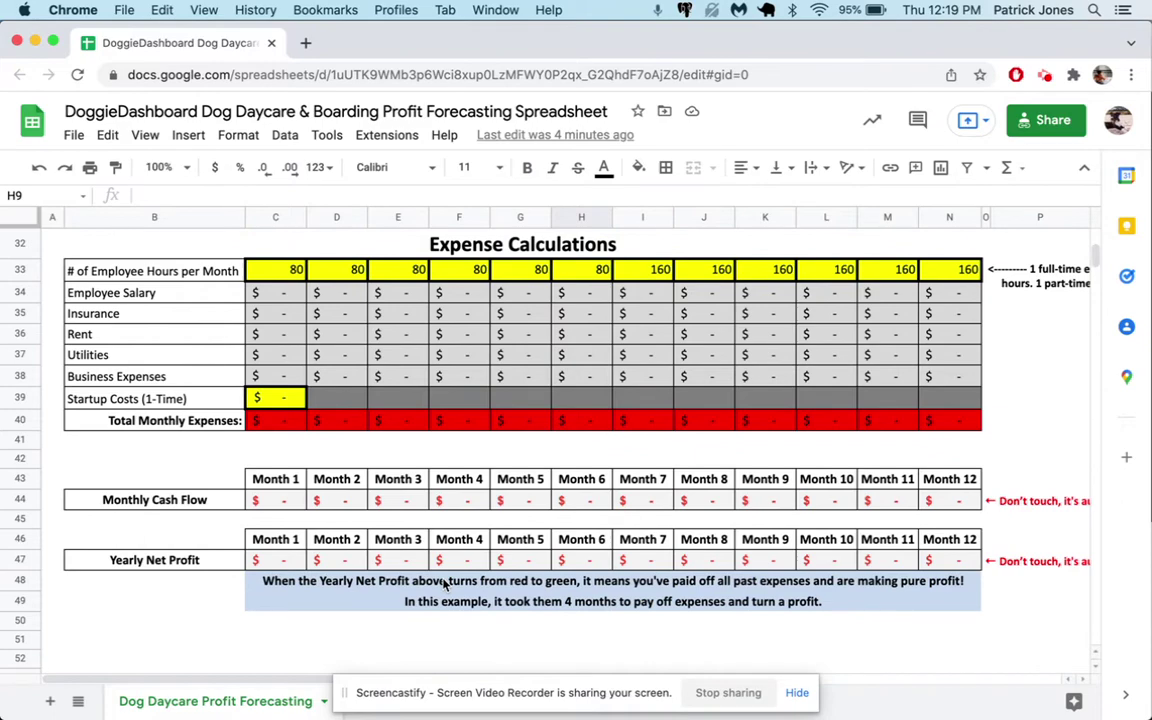
scroll(446, 587, up, 1)
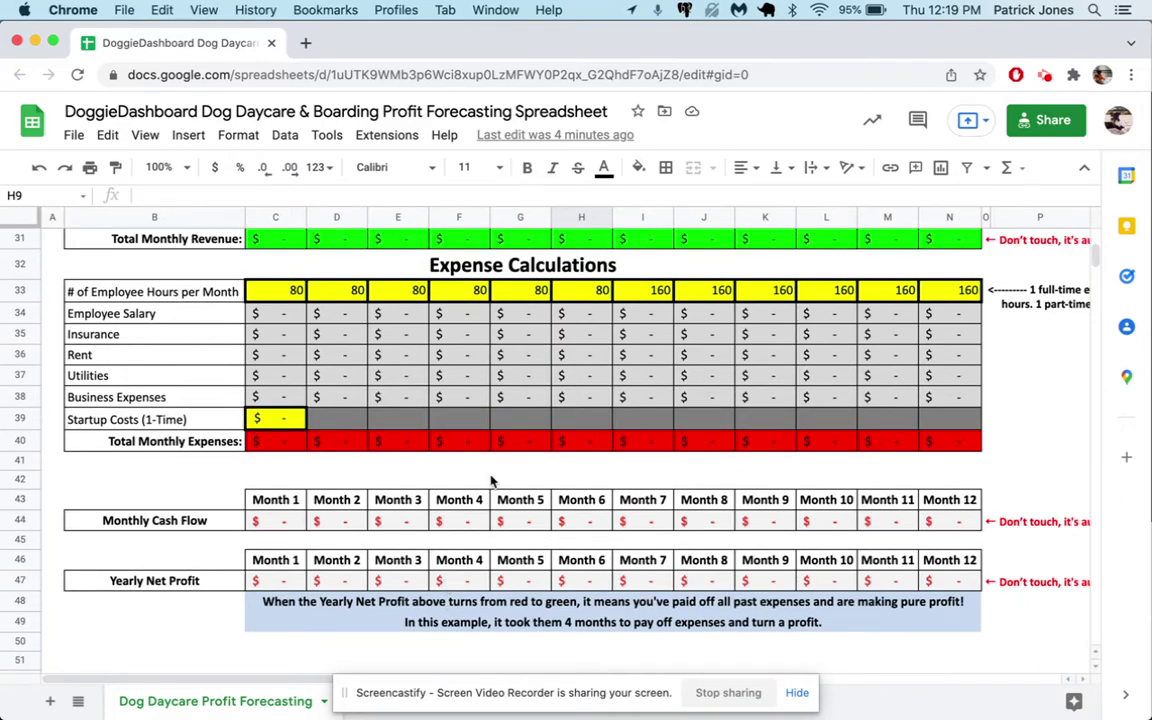
scroll(490, 480, up, 8)
scroll(490, 480, up, 4)
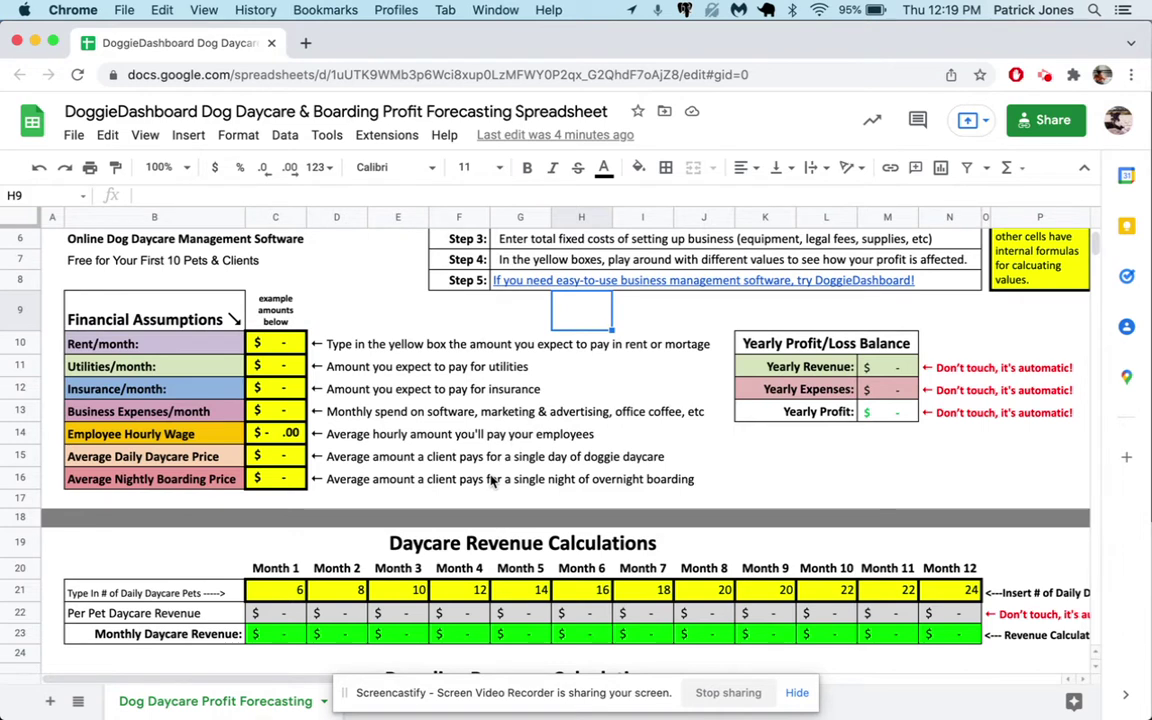
Enter a monthly rent of 1000 and monthly utilities of 125 in the Financial Assumptions section
click(278, 346)
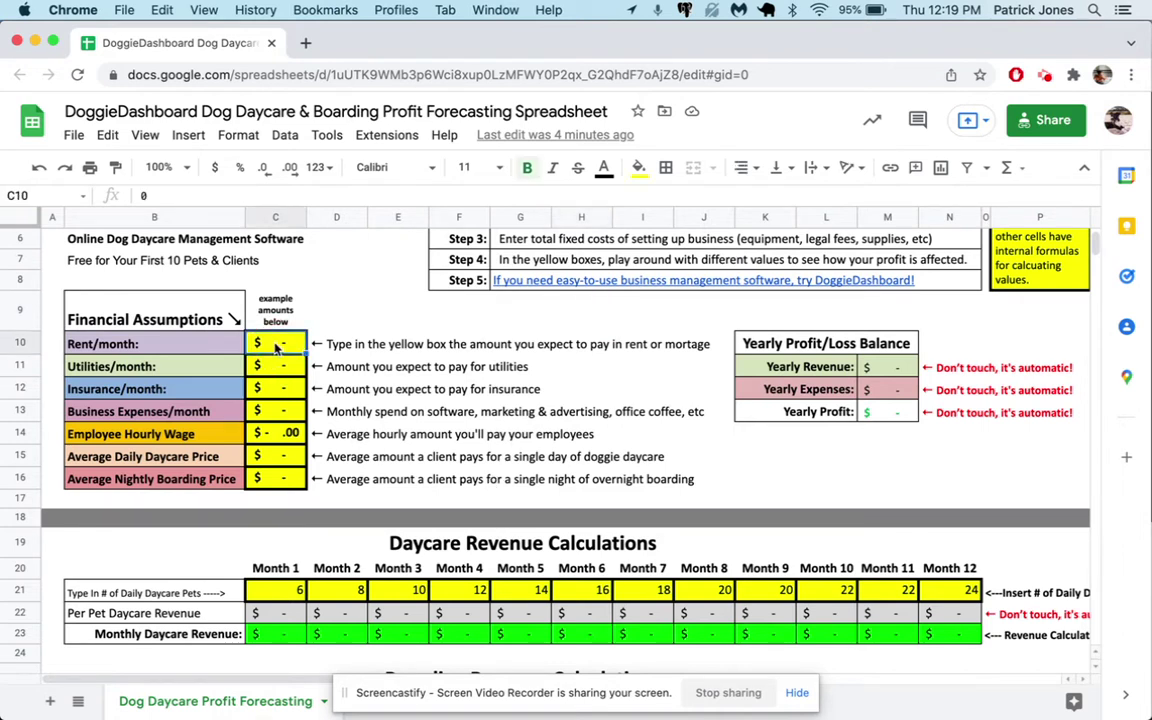
text(1000)
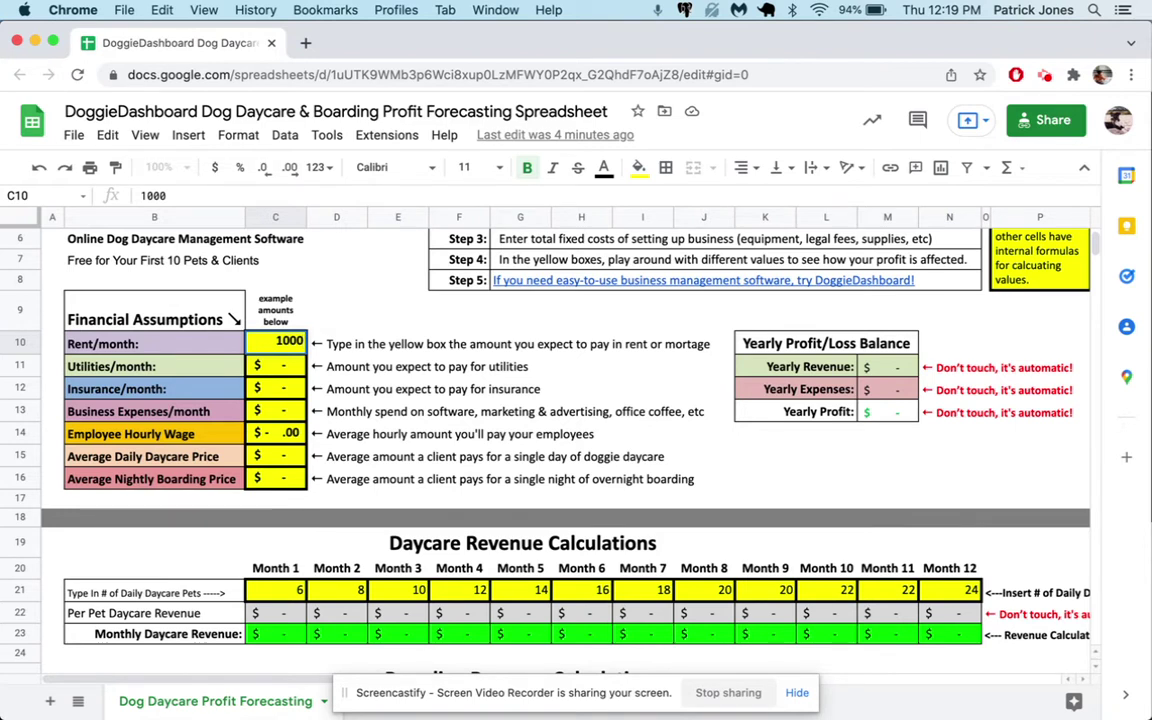
key(Return)
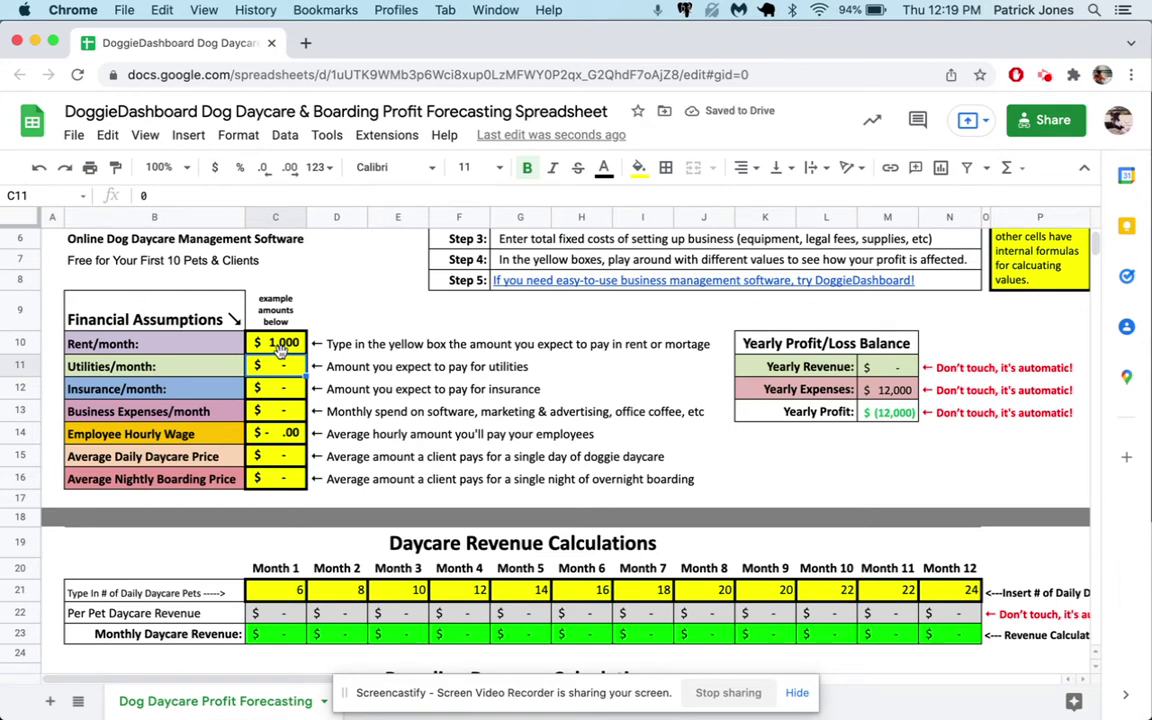
text(125)
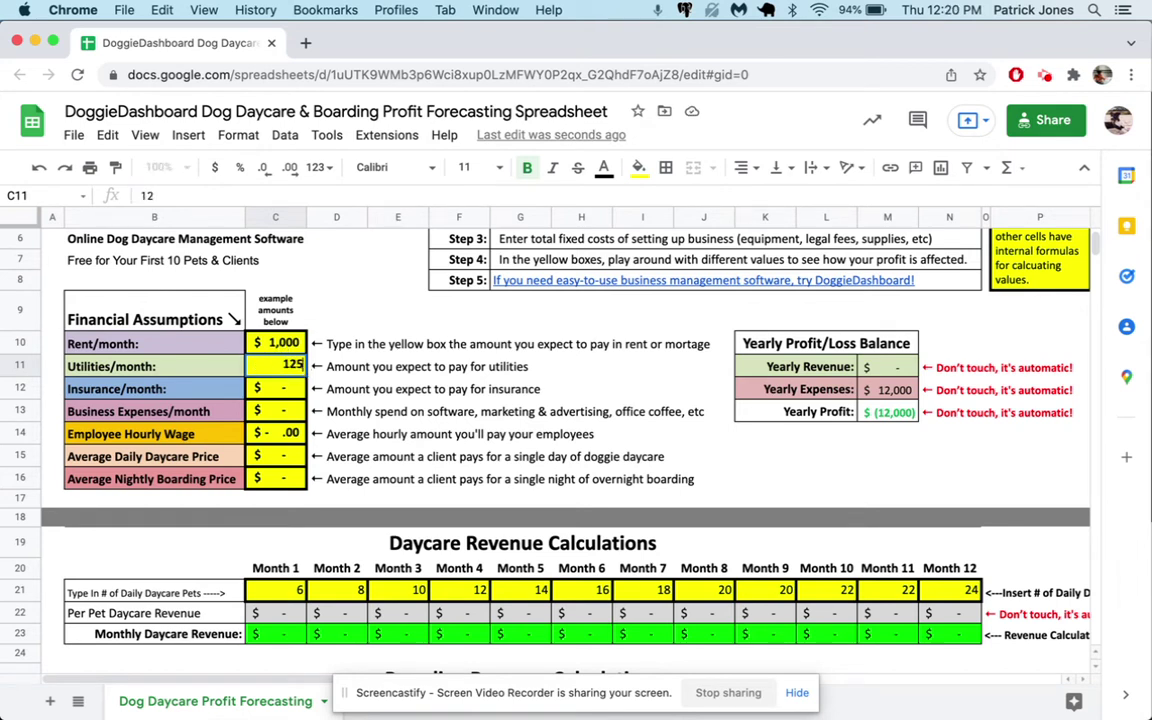
key(Return)
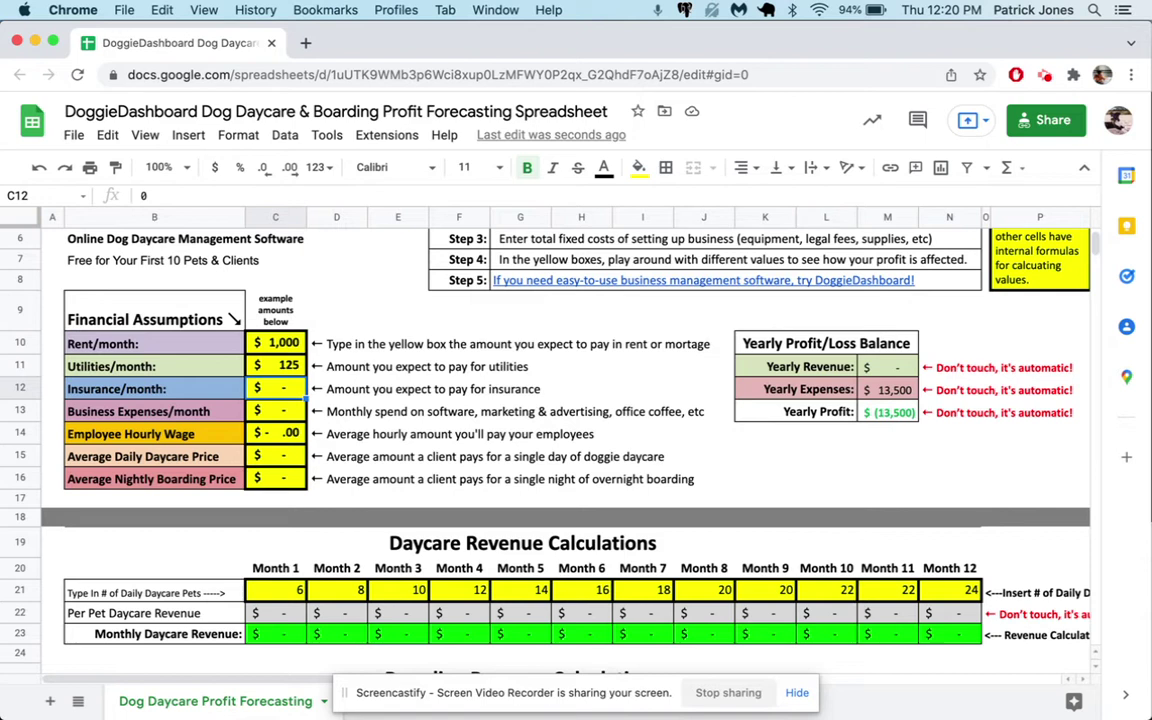
Enter 200 for monthly insurance and 600 for monthly business expenses
text(200)
key(Return)
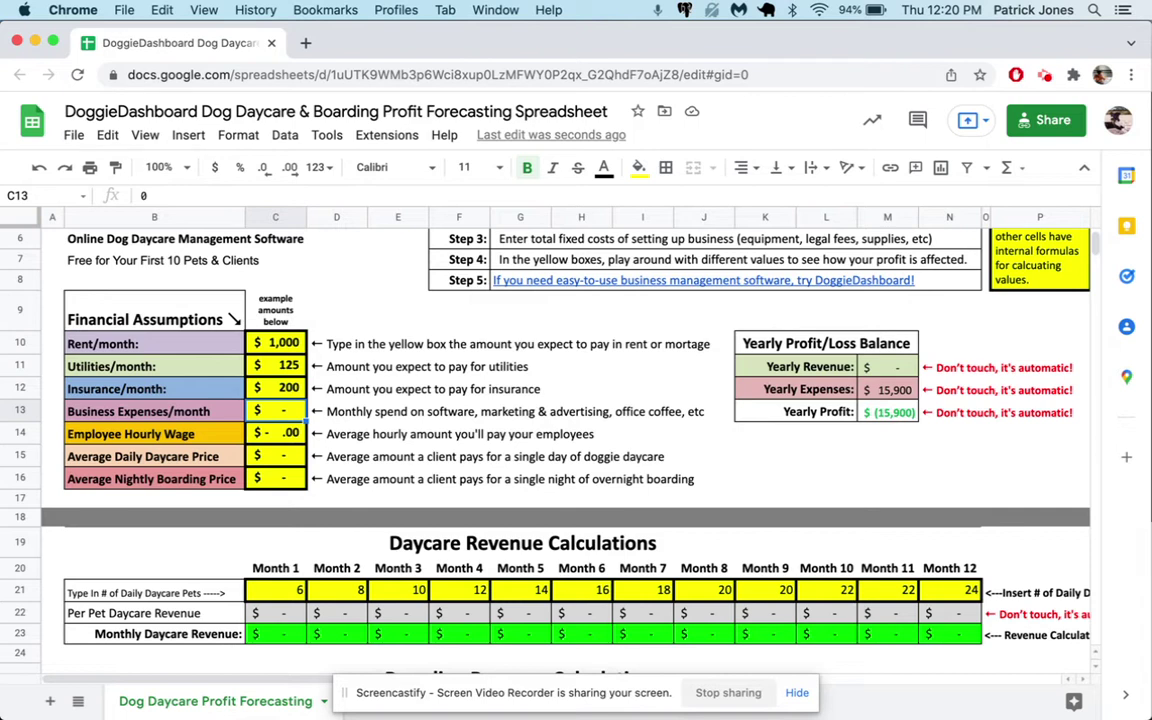
text(600)
key(Return)
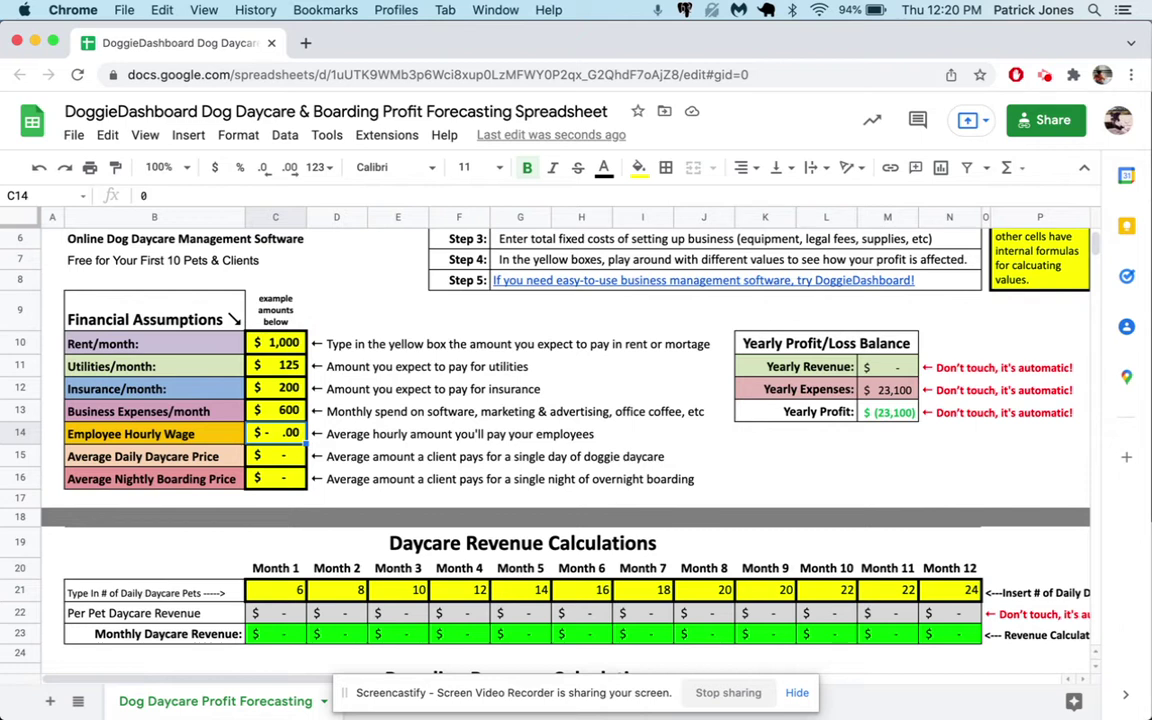
Set the employee hourly wage to 17 in the Financial Assumptions section
text(12.5)
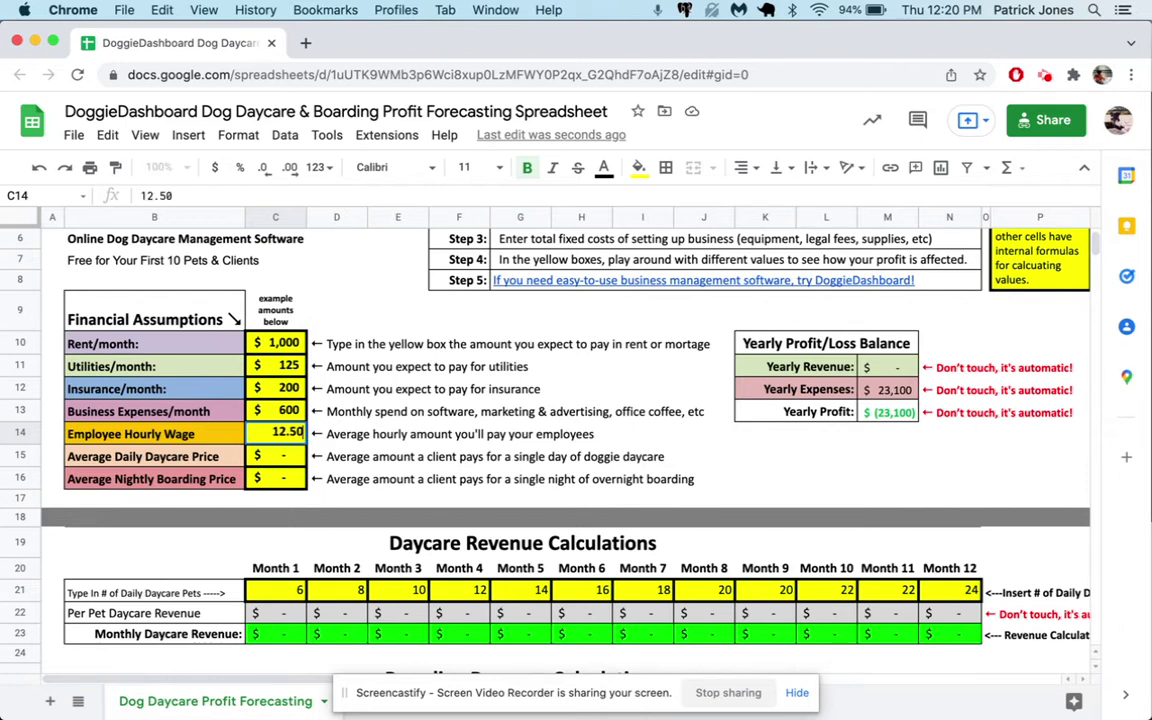
key(BackSpace)
key(BackSpace)
key(BackSpace)
key(BackSpace)
text(17)
key(Return)
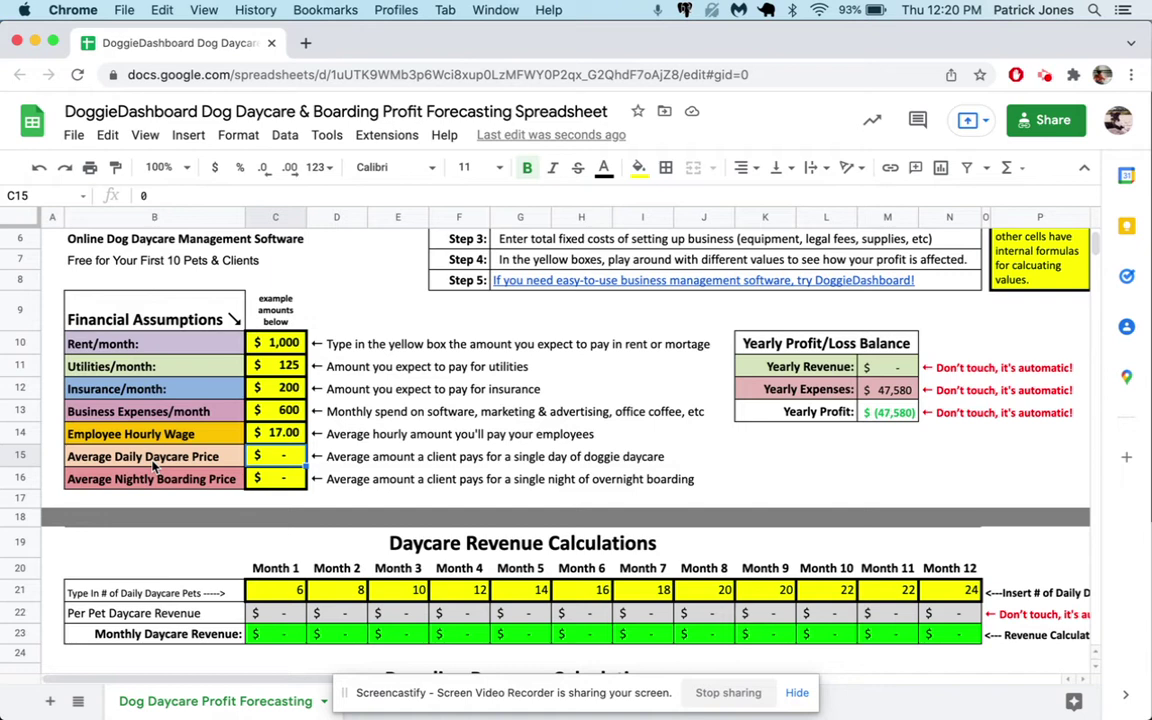
Try an average daily daycare price of 20, then reset it to 0
text(20)
key(Return)
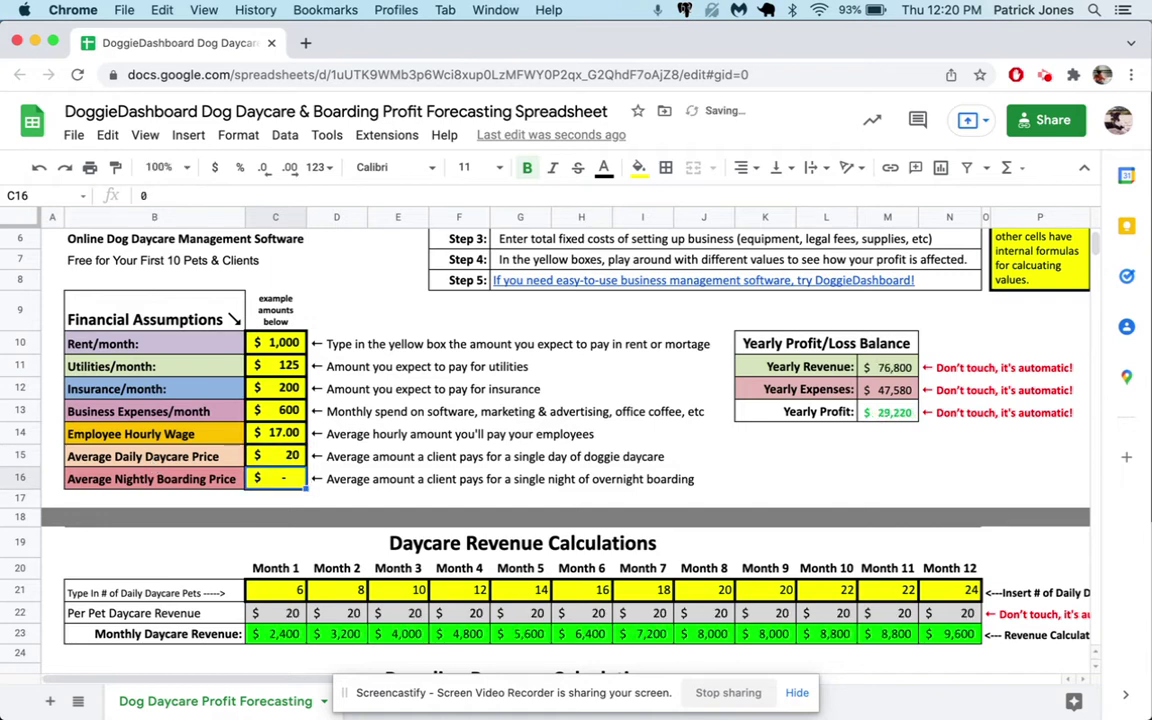
click(275, 456)
text(0)
key(Return)
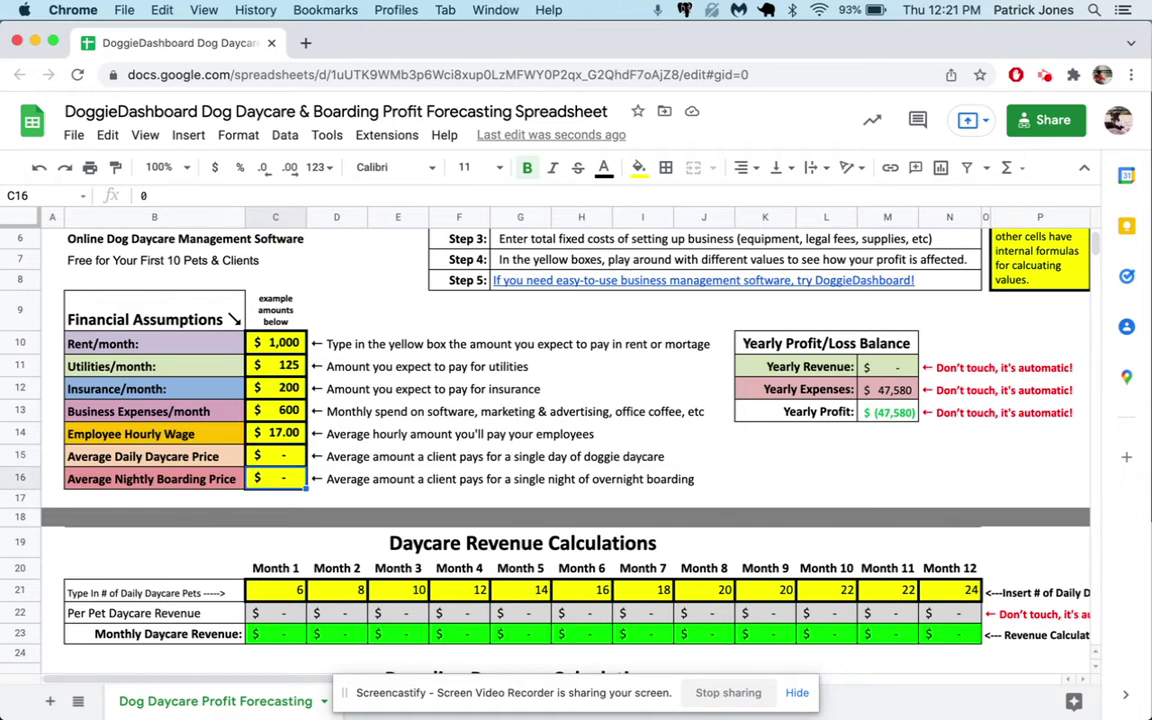
Set the average daily daycare price to 20 and the average nightly boarding price to 25
text(20)
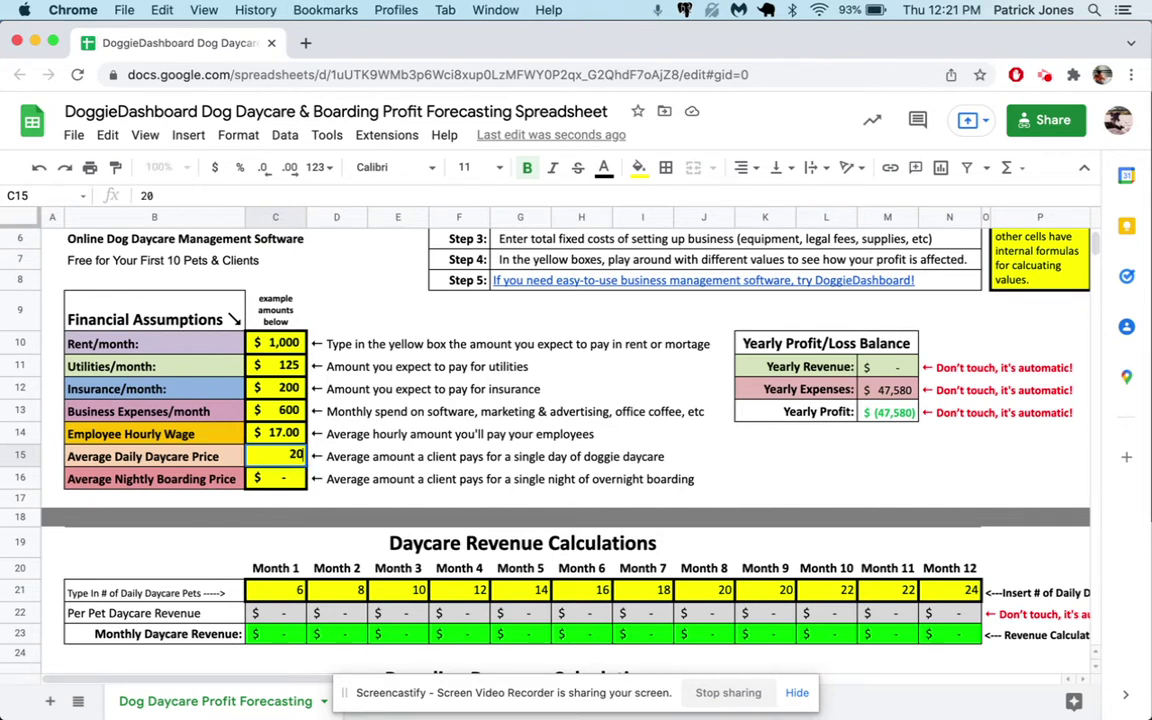
key(Return)
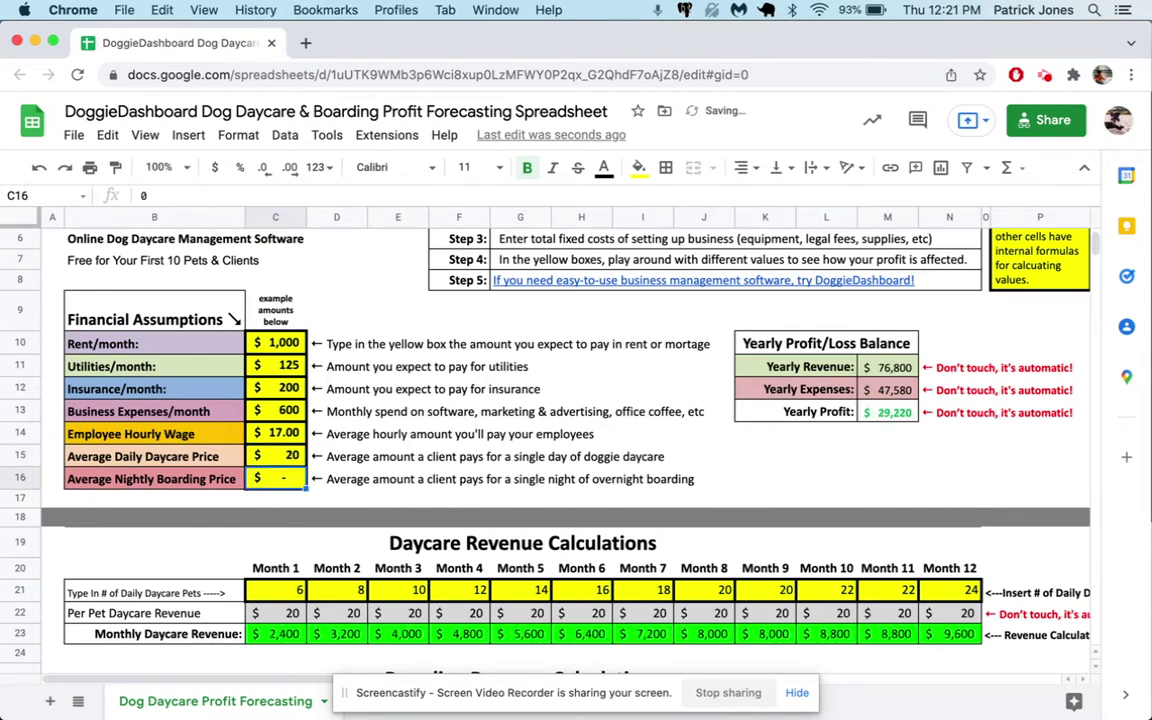
text(25)
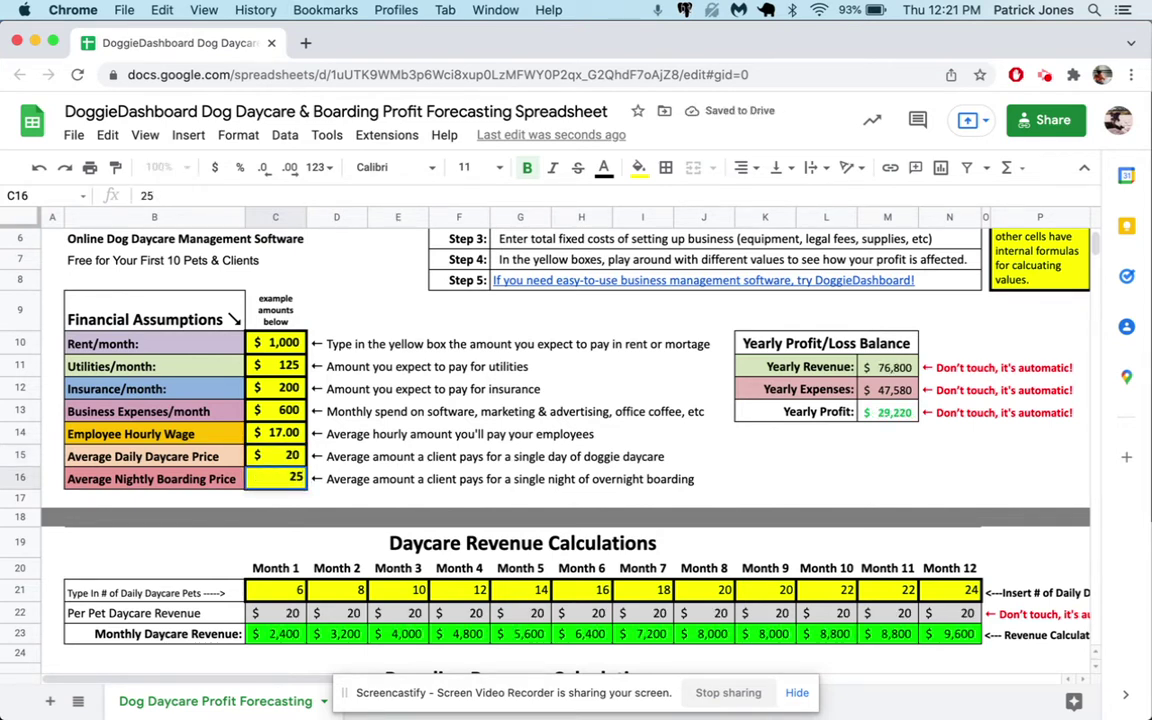
key(Return)
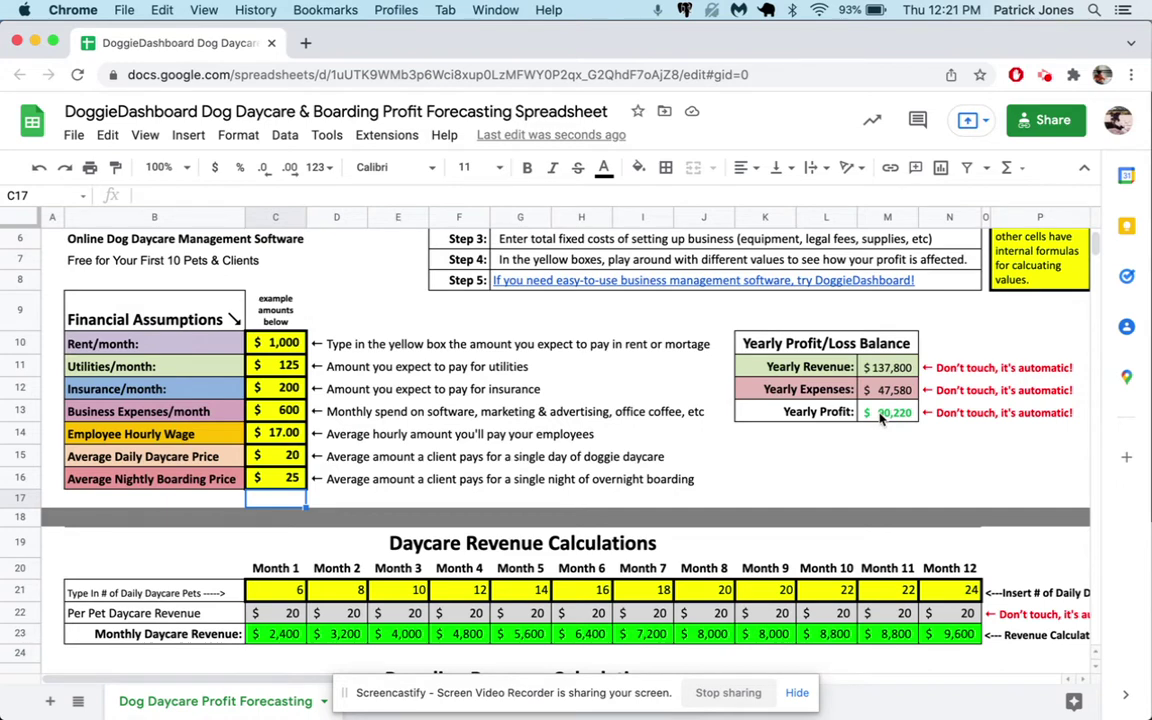
Clear the number of daily daycare pets for Months 1 to 12 in Daycare Revenue Calculations
scroll(880, 417, down, 5)
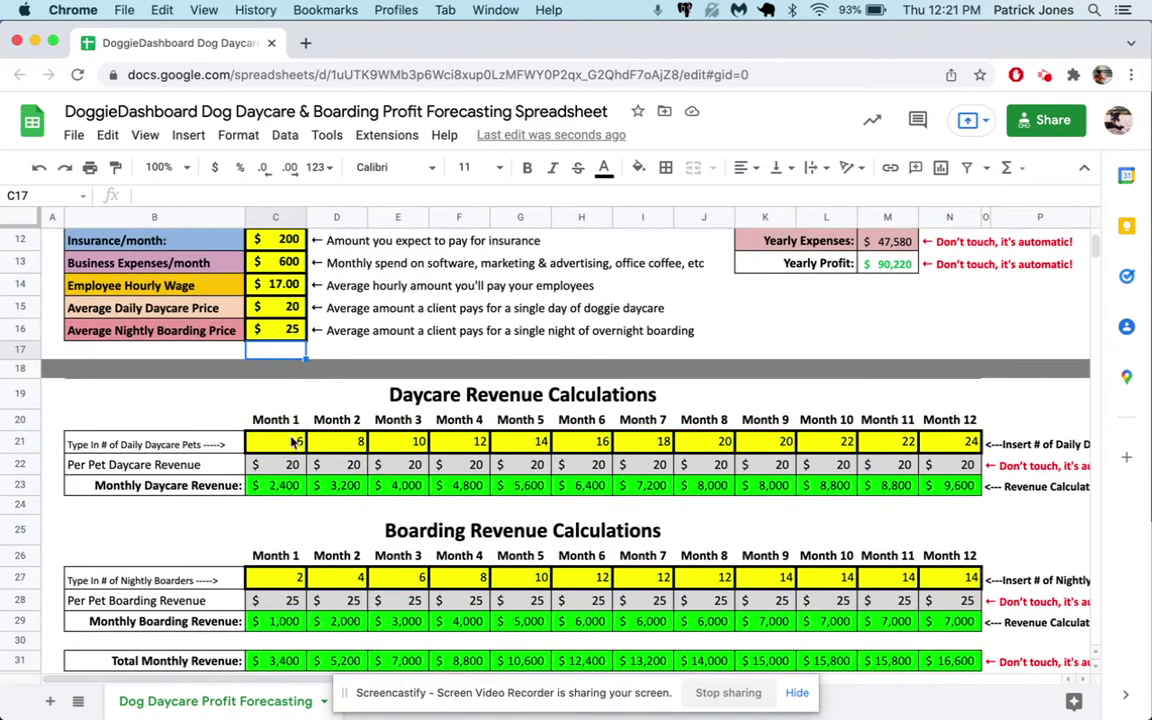
click(302, 443)
key(BackSpace)
key(Right)
key(BackSpace)
key(Right)
key(BackSpace)
key(Right)
key(BackSpace)
key(Right)
key(BackSpace)
key(Right)
key(BackSpace)
key(Right)
key(BackSpace)
key(Right)
key(BackSpace)
key(Right)
key(Right)
key(BackSpace)
key(Right)
key(BackSpace)
key(Right)
key(BackSpace)
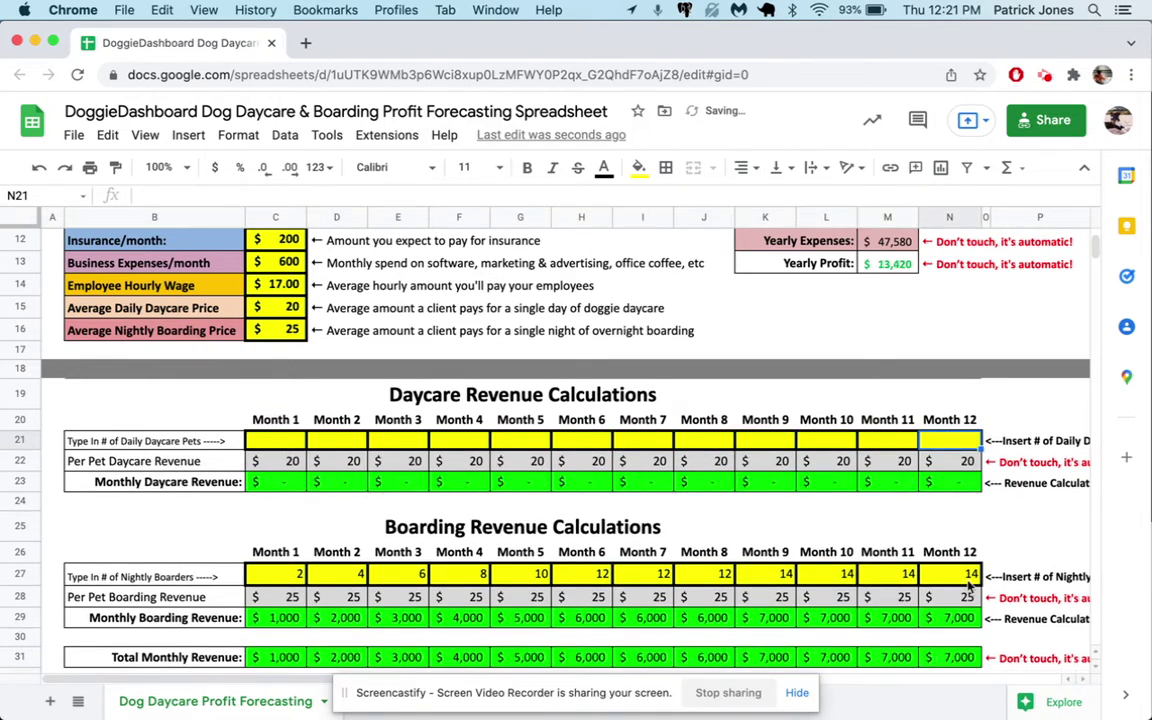
Clear the number of nightly boarders for Months 1 to 12 in Boarding Revenue Calculations
click(972, 578)
key(BackSpace)
key(Left)
key(BackSpace)
key(Left)
key(BackSpace)
key(Left)
key(BackSpace)
key(Left)
key(BackSpace)
key(Left)
key(BackSpace)
key(Left)
key(BackSpace)
key(Left)
key(BackSpace)
key(Left)
key(BackSpace)
key(Left)
key(BackSpace)
key(Left)
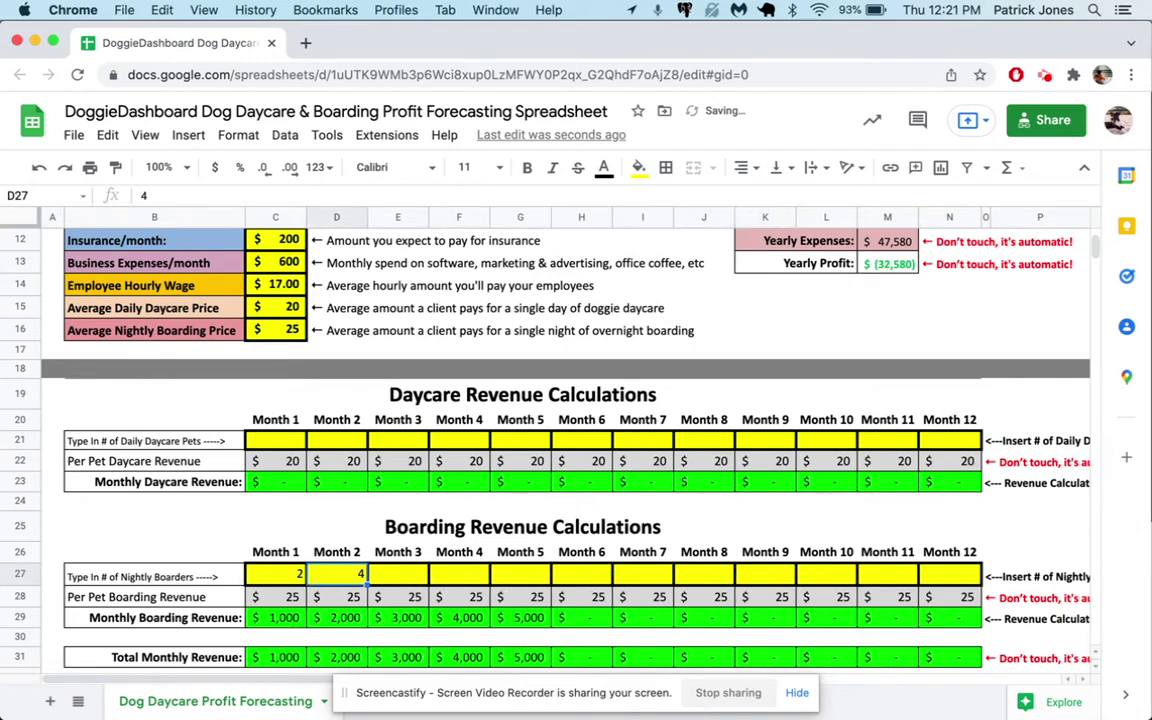
key(BackSpace)
key(Left)
key(BackSpace)
key(Left)
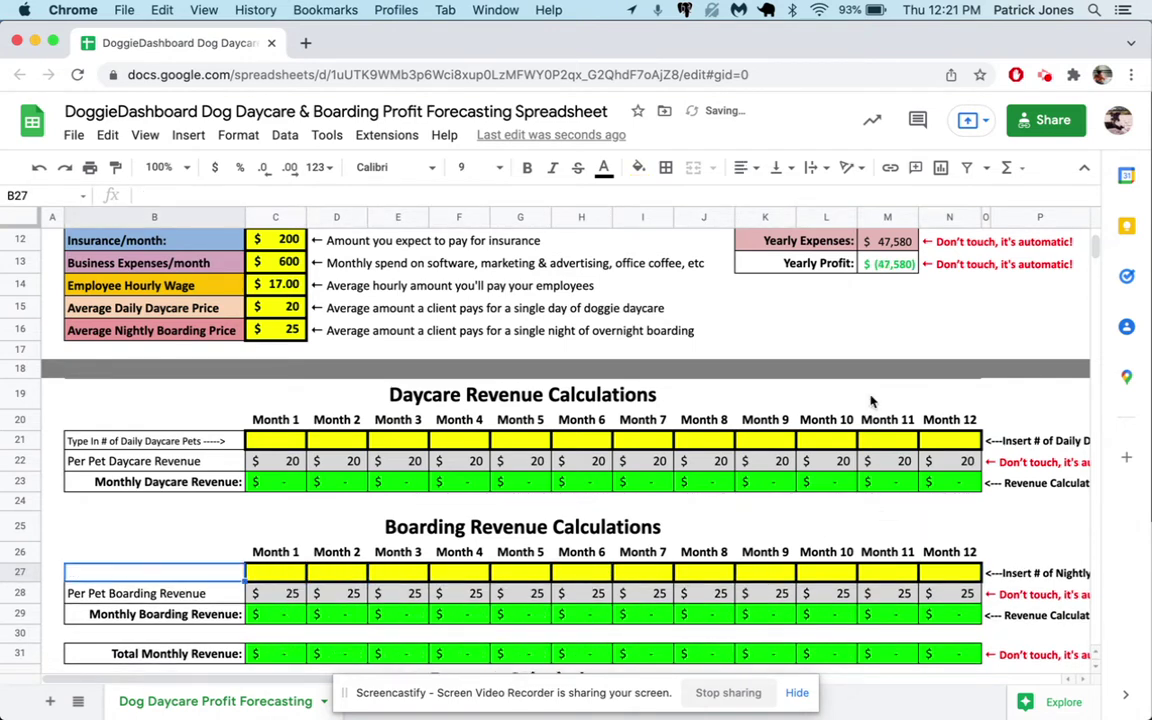
scroll(872, 410, up, 3)
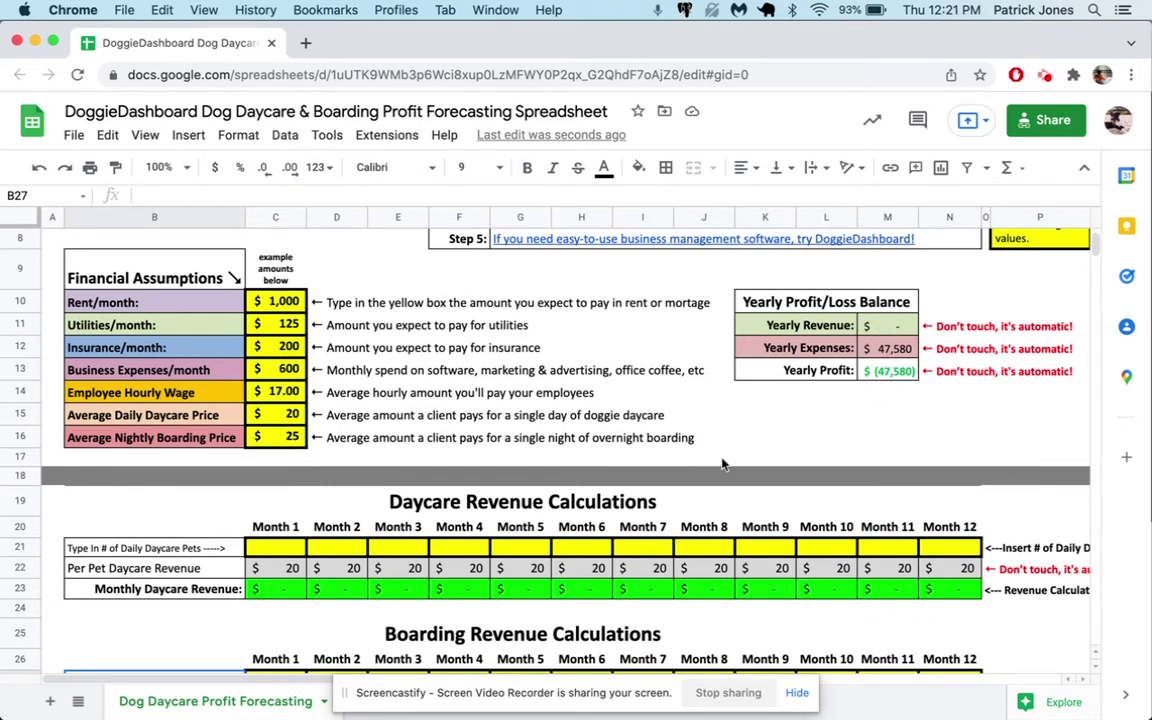
scroll(421, 505, down, 1)
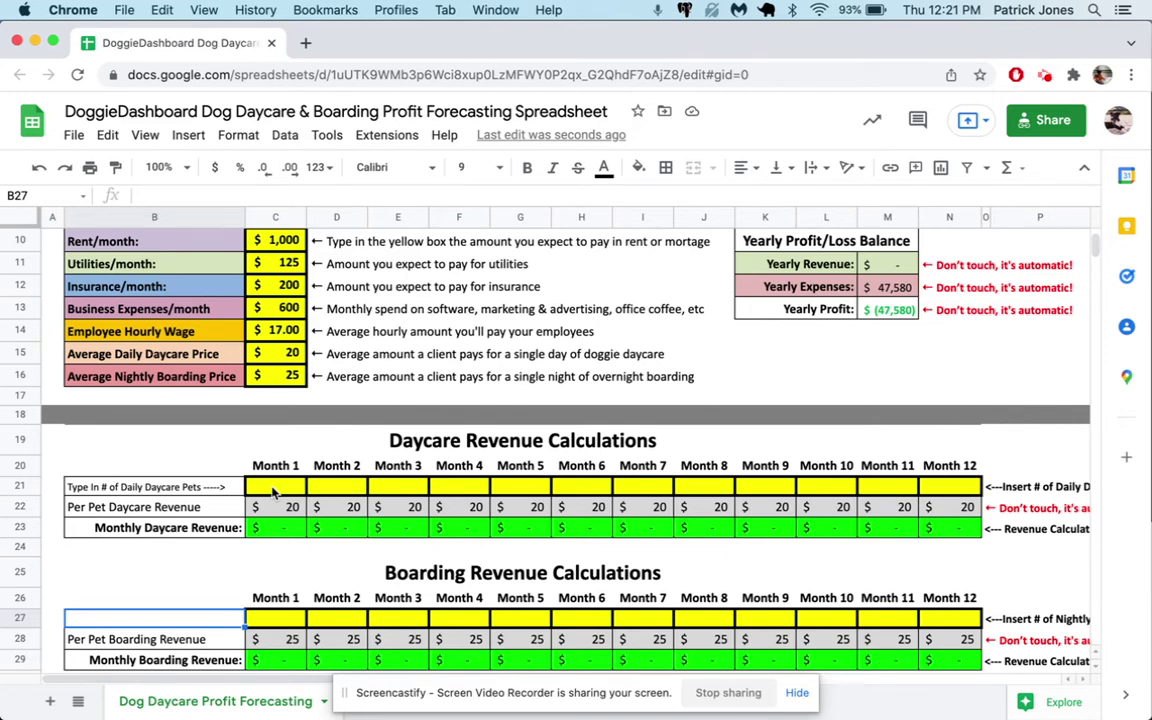
Check the Month 1 daycare revenue formula, and enter daily daycare pets of 4 for Month 1 and 6 for Months 2 to 4
scroll(450, 449, right, 5)
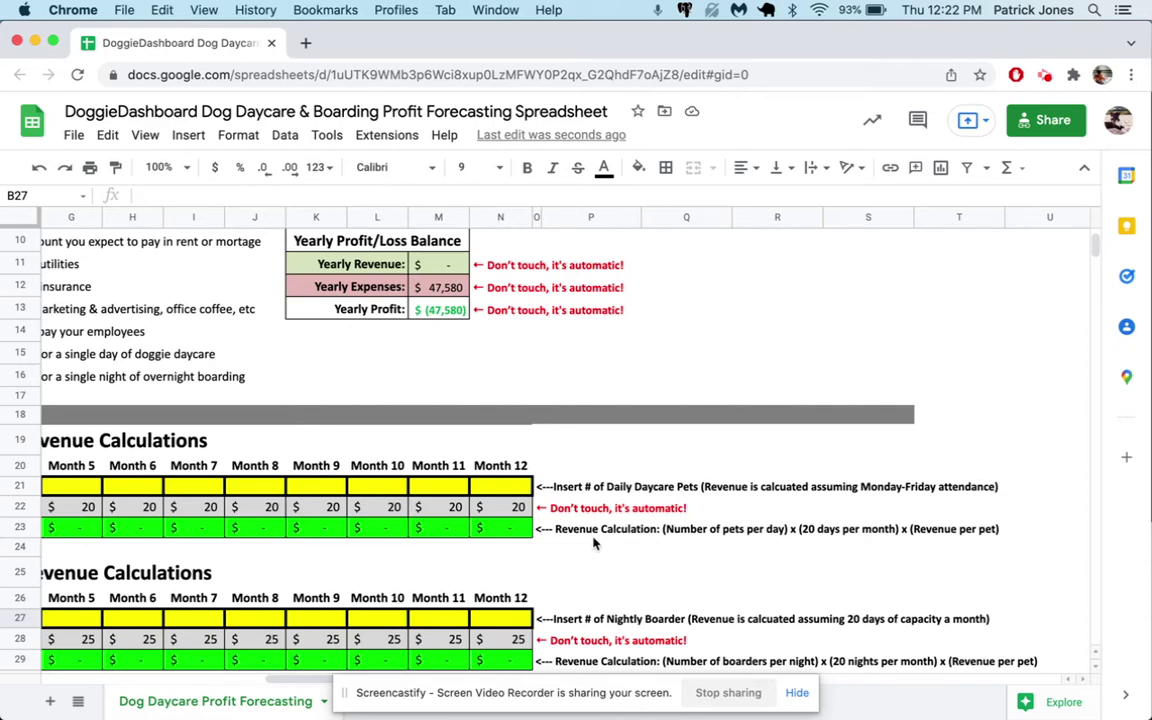
scroll(348, 510, left, 5)
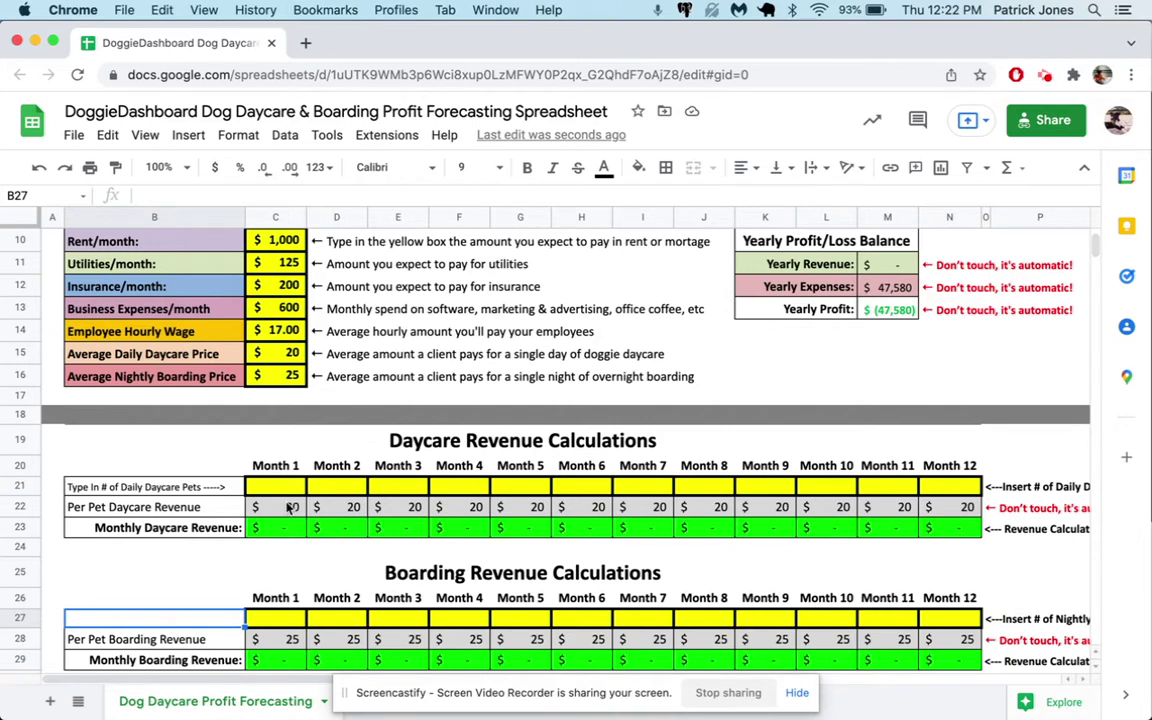
click(284, 531)
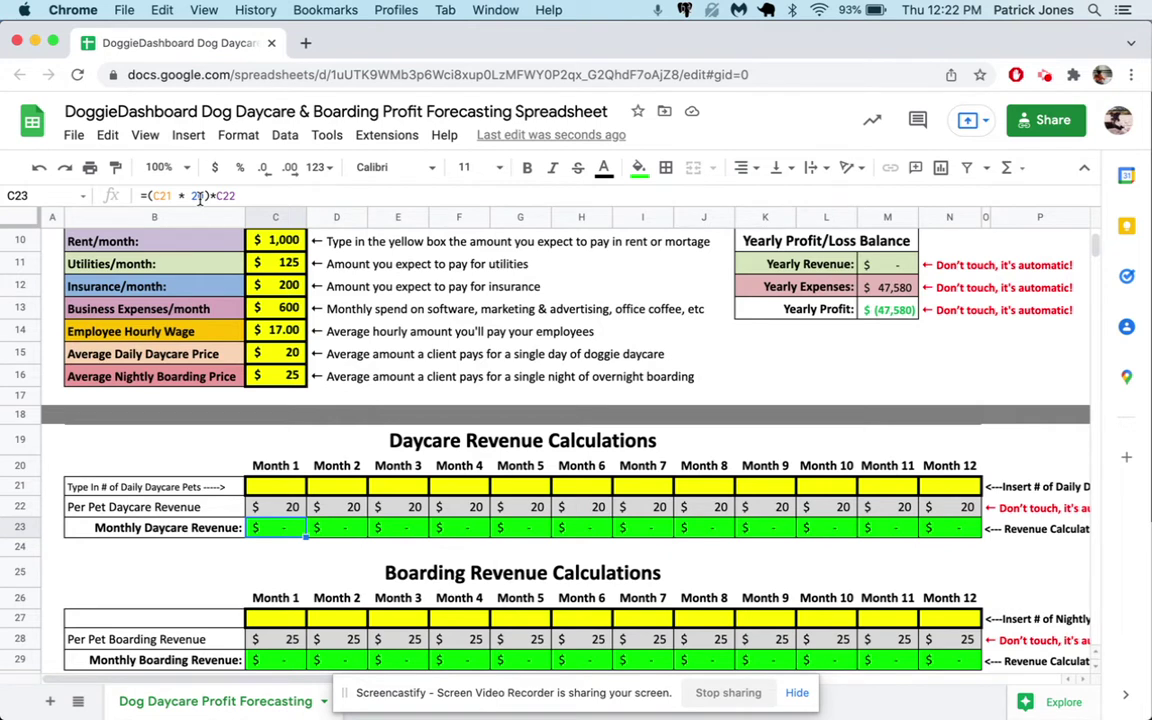
click(279, 488)
text(4)
key(Tab)
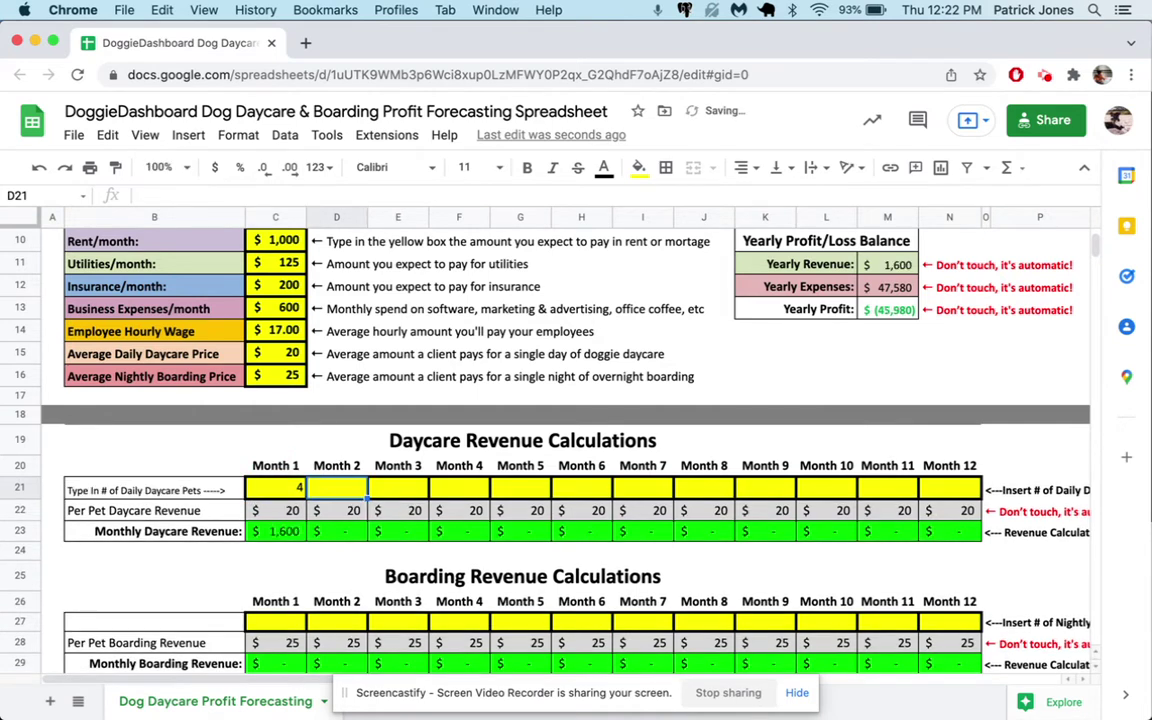
text(6)
key(Tab)
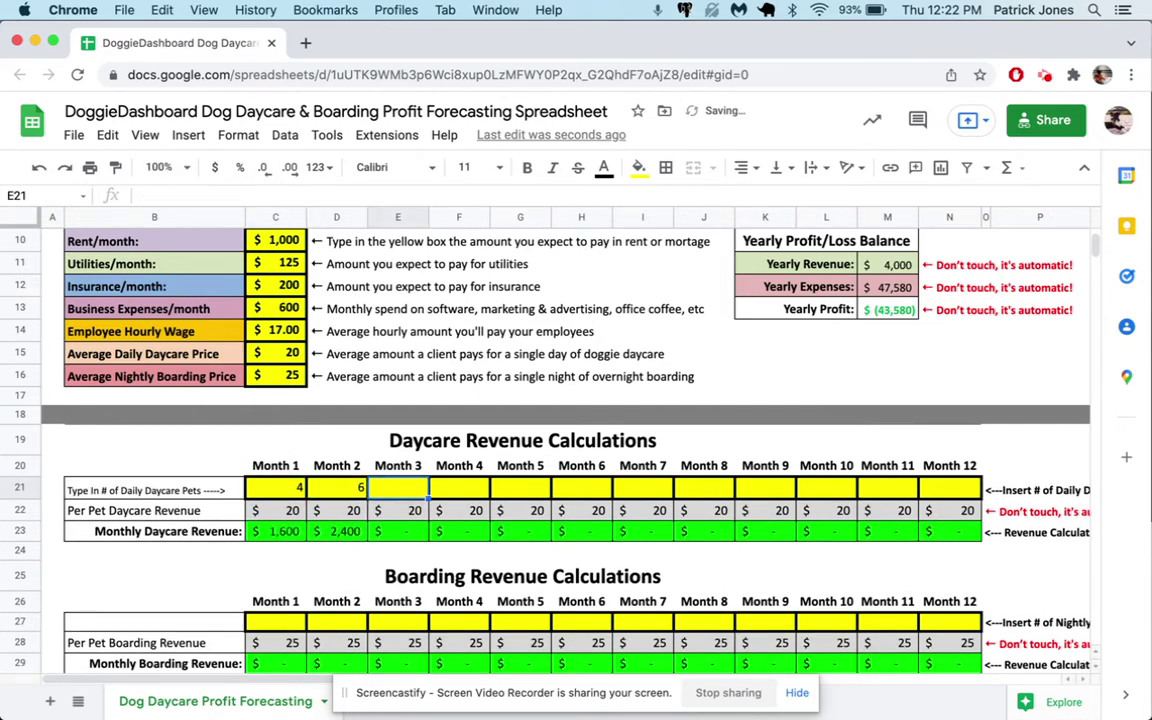
text(6)
key(Tab)
text(6)
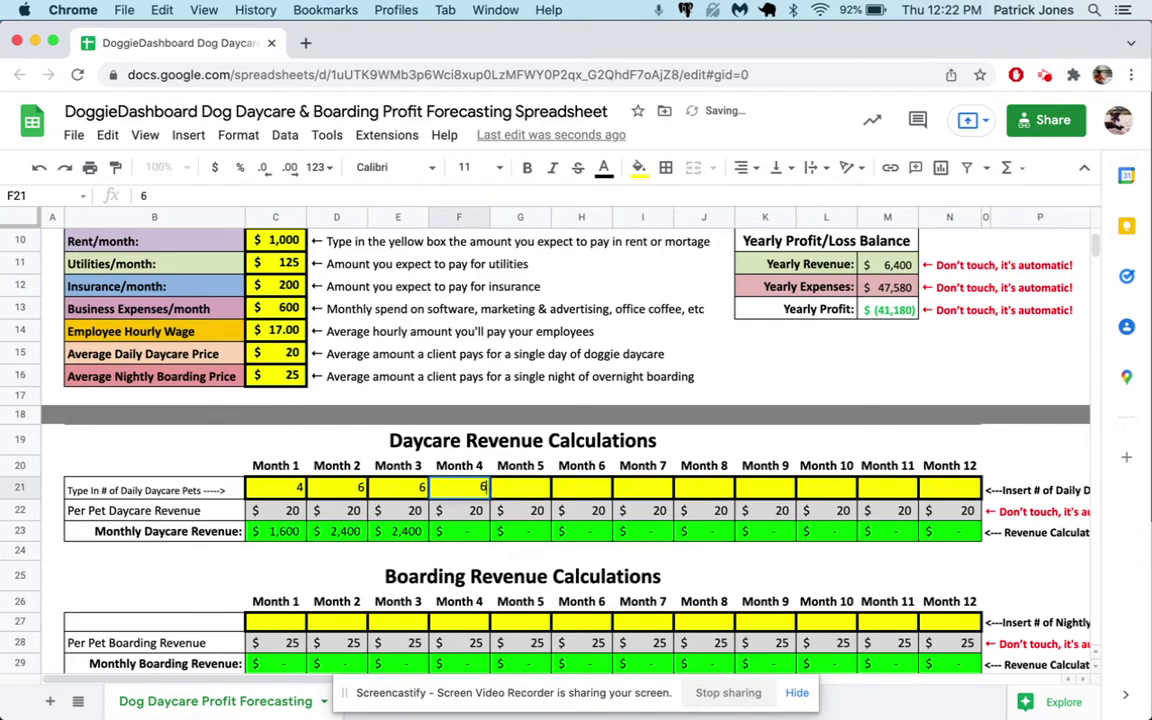
key(Tab)
Enter 10 daily daycare pets for each of Months 5 to 7 in Daycare Revenue Calculations
text(10)
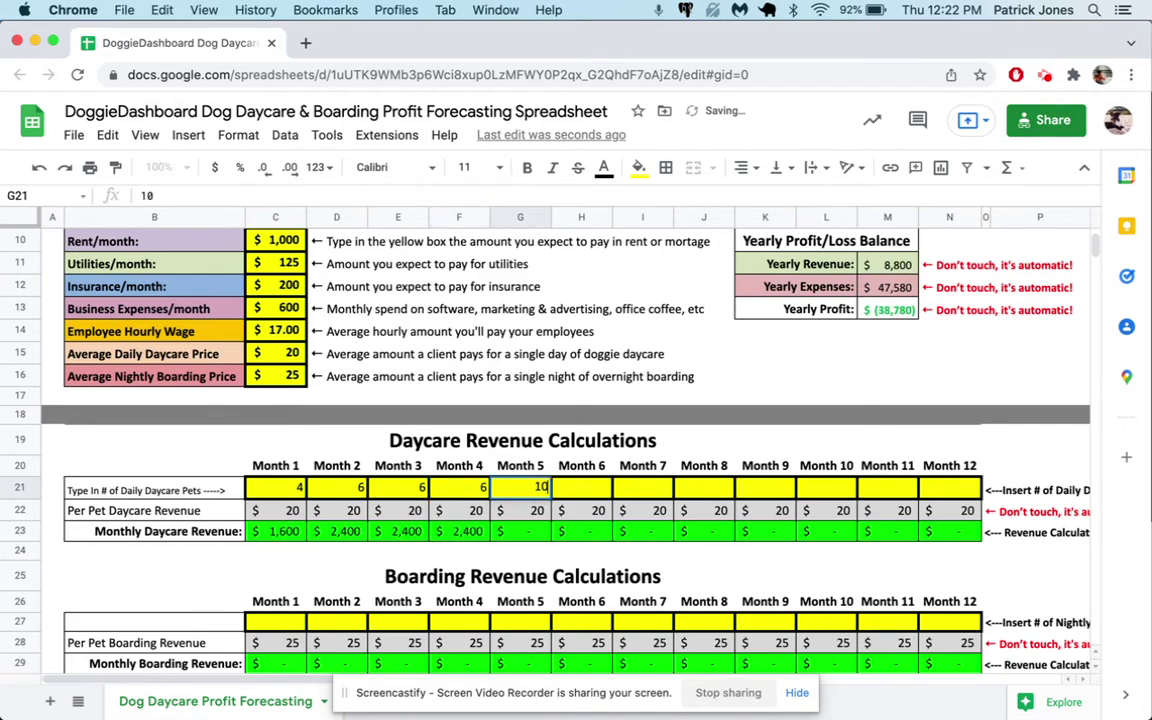
key(Tab)
text(10)
key(Tab)
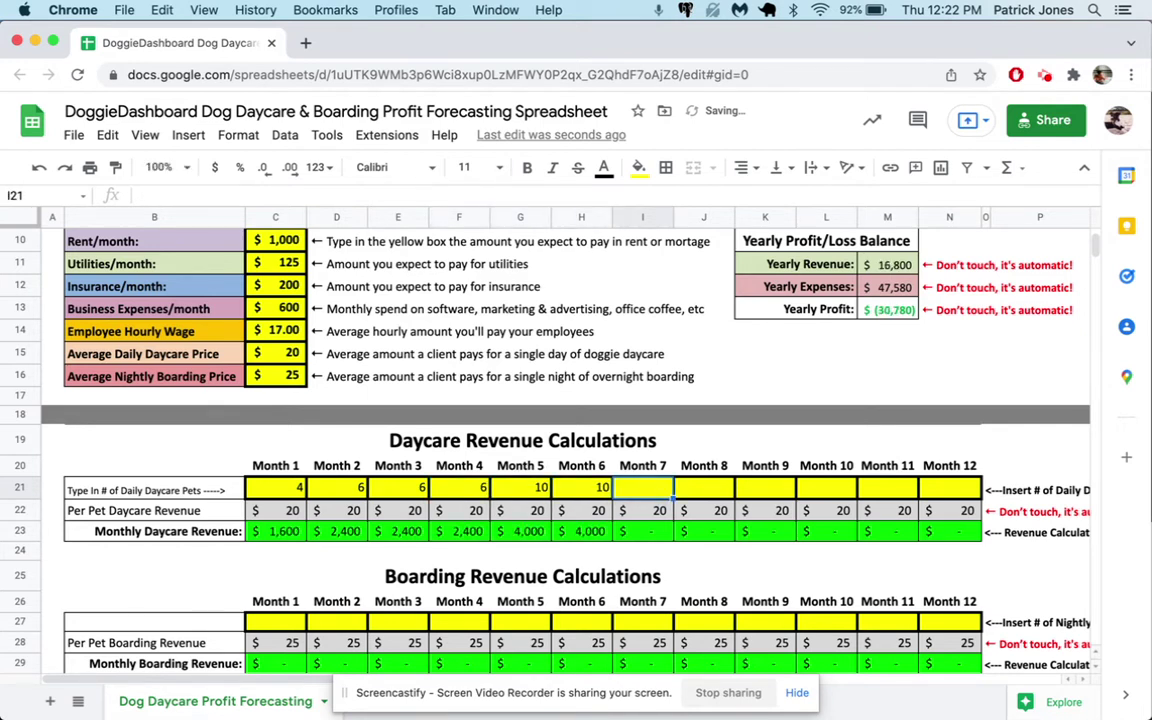
text(10)
key(Tab)
Enter daily daycare pets of 12 for Months 8 and 9 and 14 for Months 10 to 12
text(12)
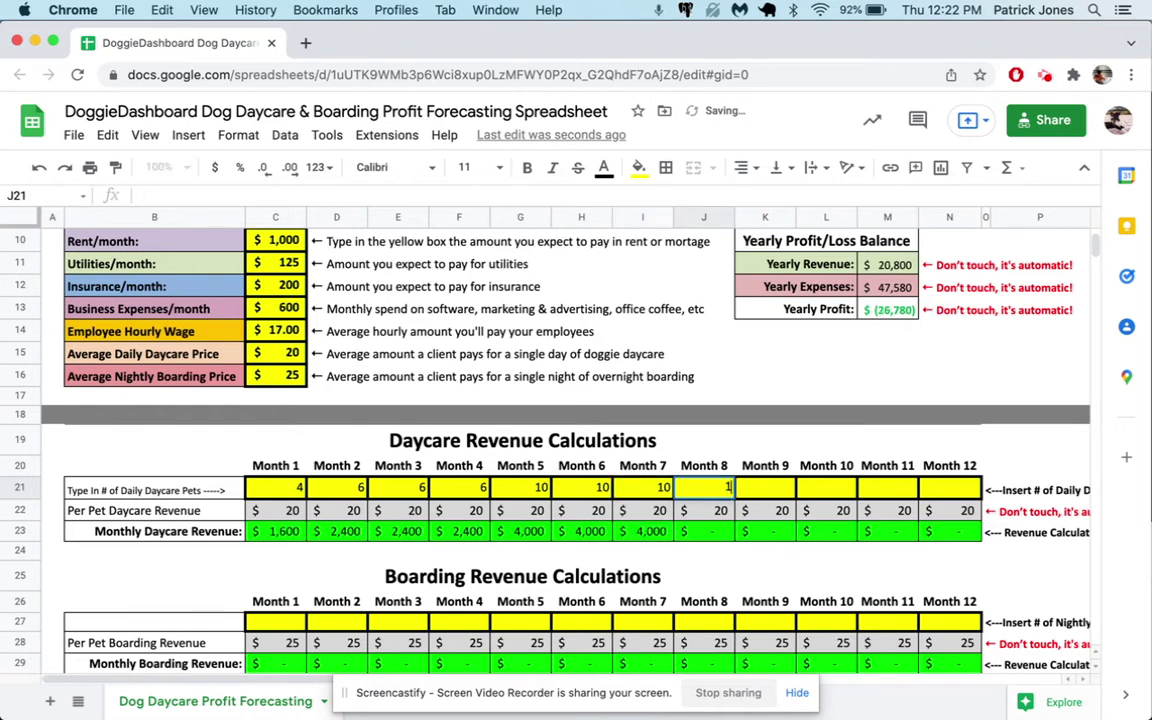
key(Tab)
text(12)
key(Tab)
text(14)
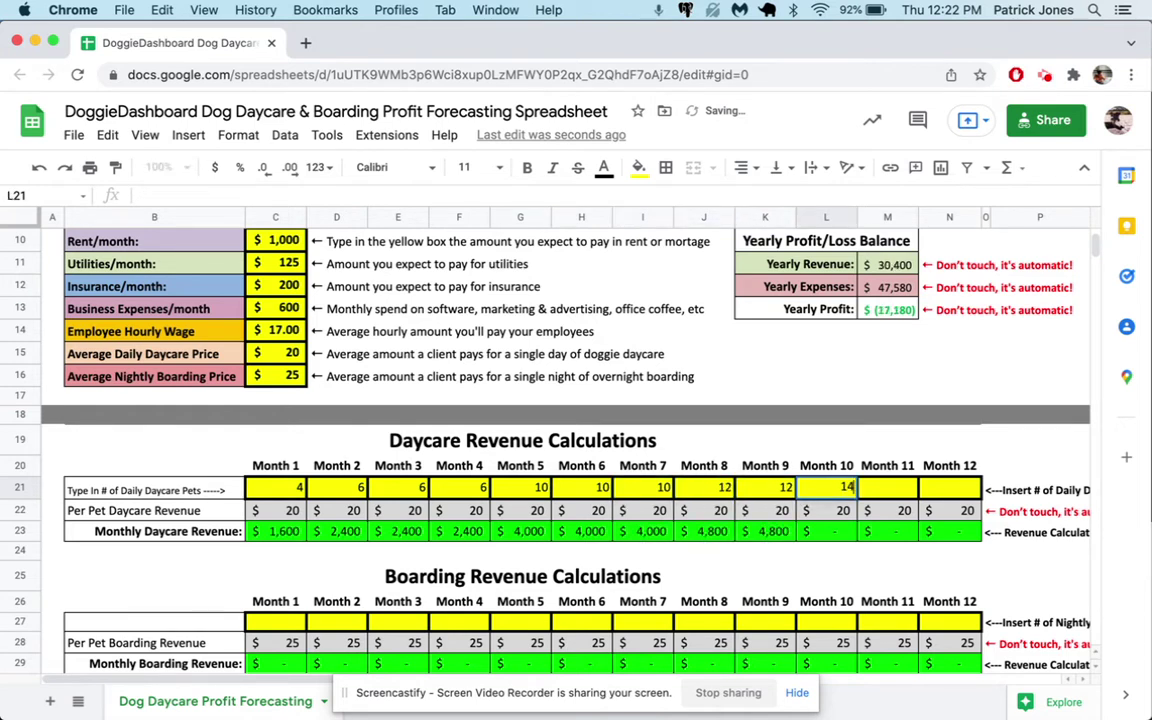
key(Tab)
text(14)
key(Tab)
text(14)
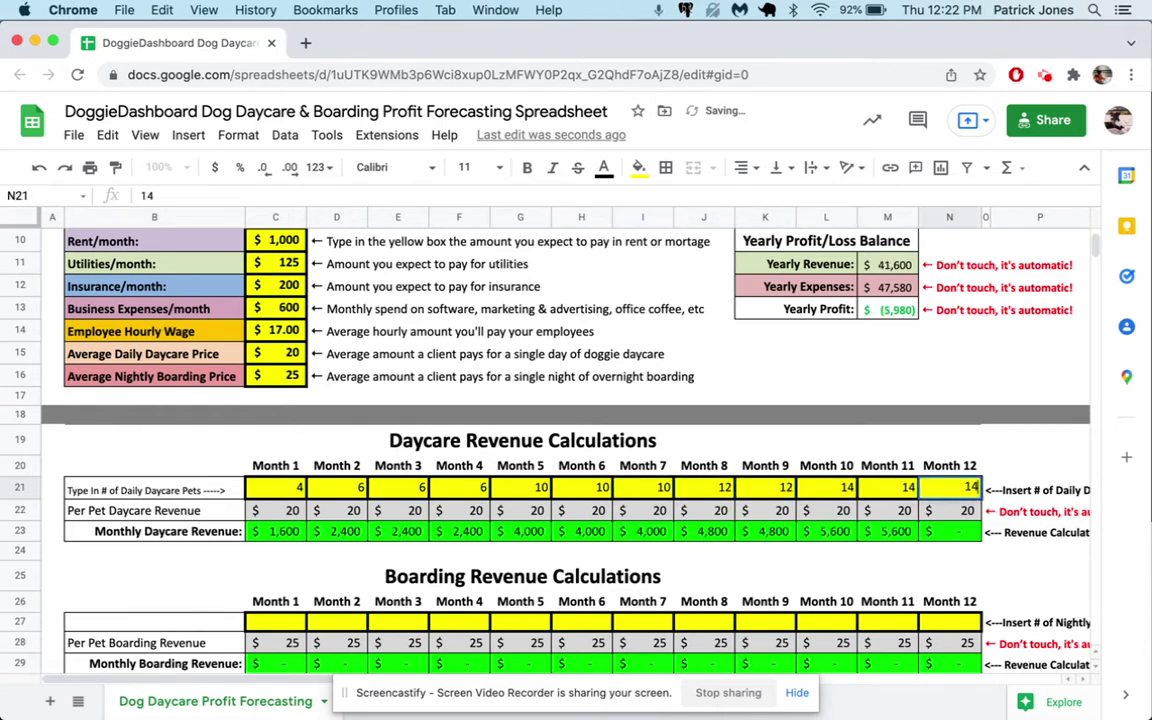
key(Return)
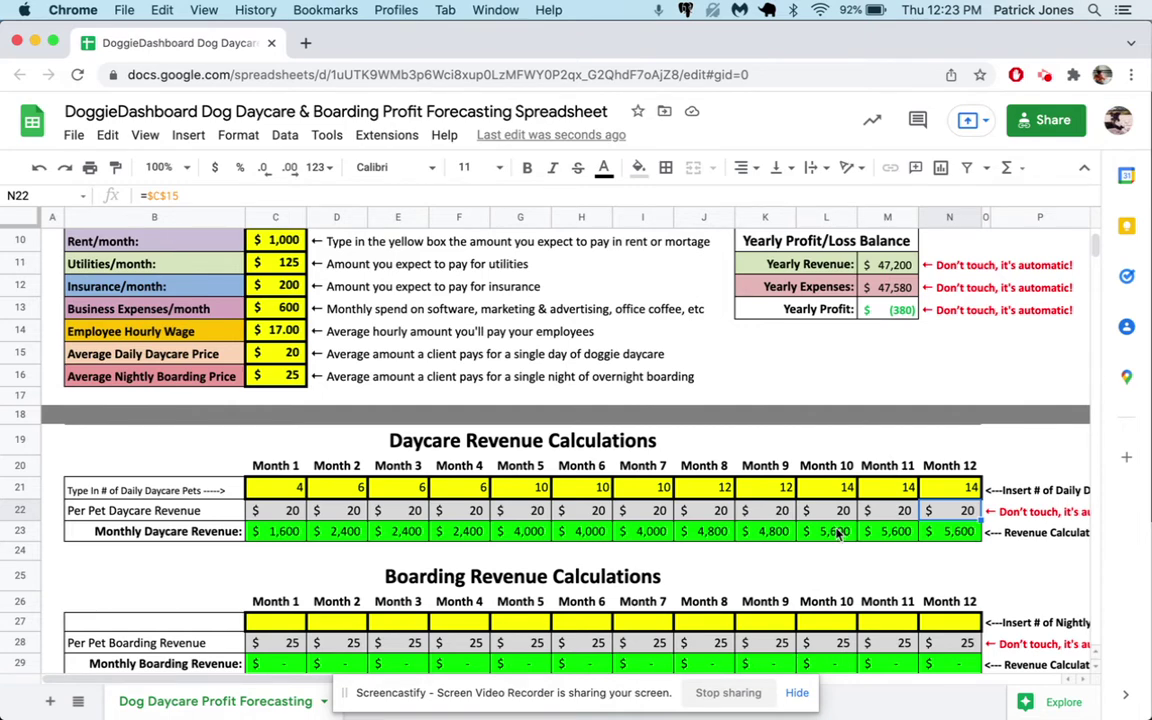
Check the Month 1 boarding revenue formulas, and enter 2 nightly boarders for each of Months 1 to 3 in Boarding Revenue Calculations
scroll(686, 551, down, 3)
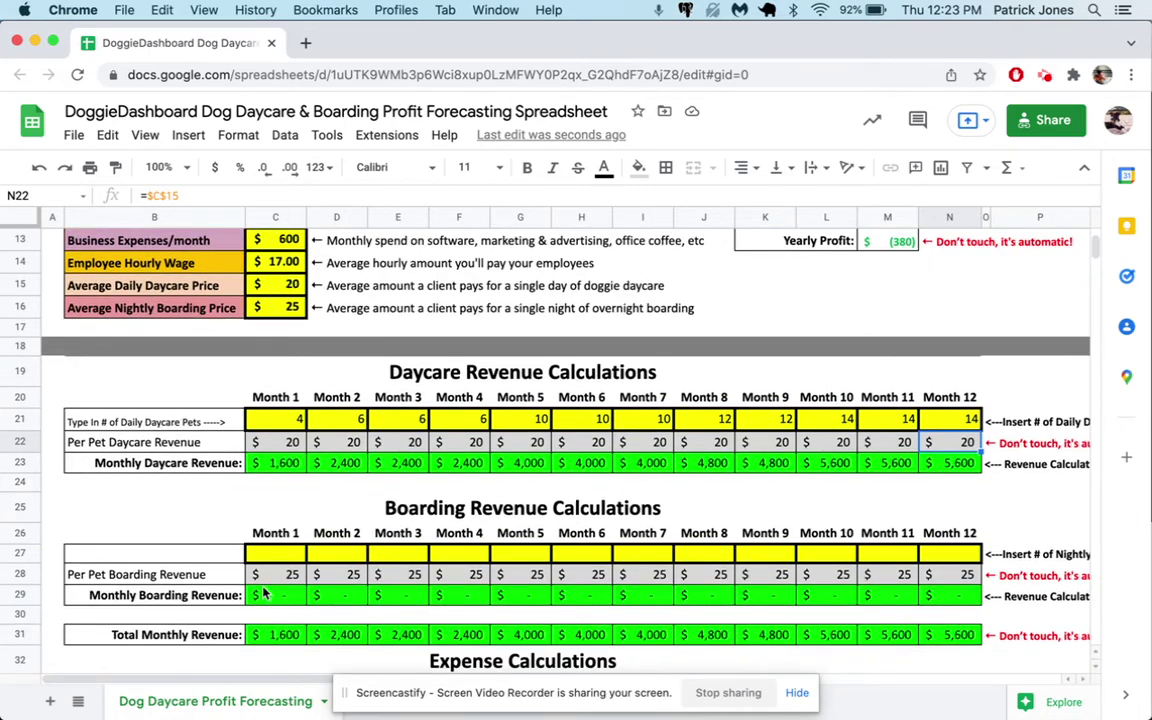
click(291, 577)
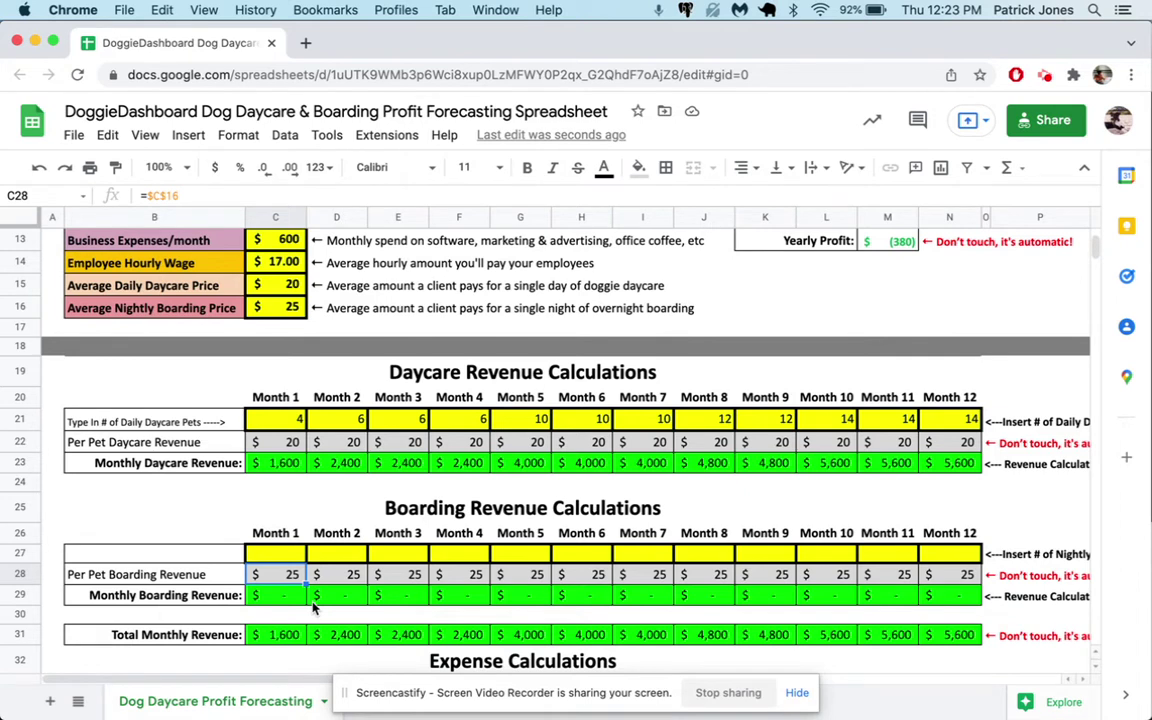
click(280, 598)
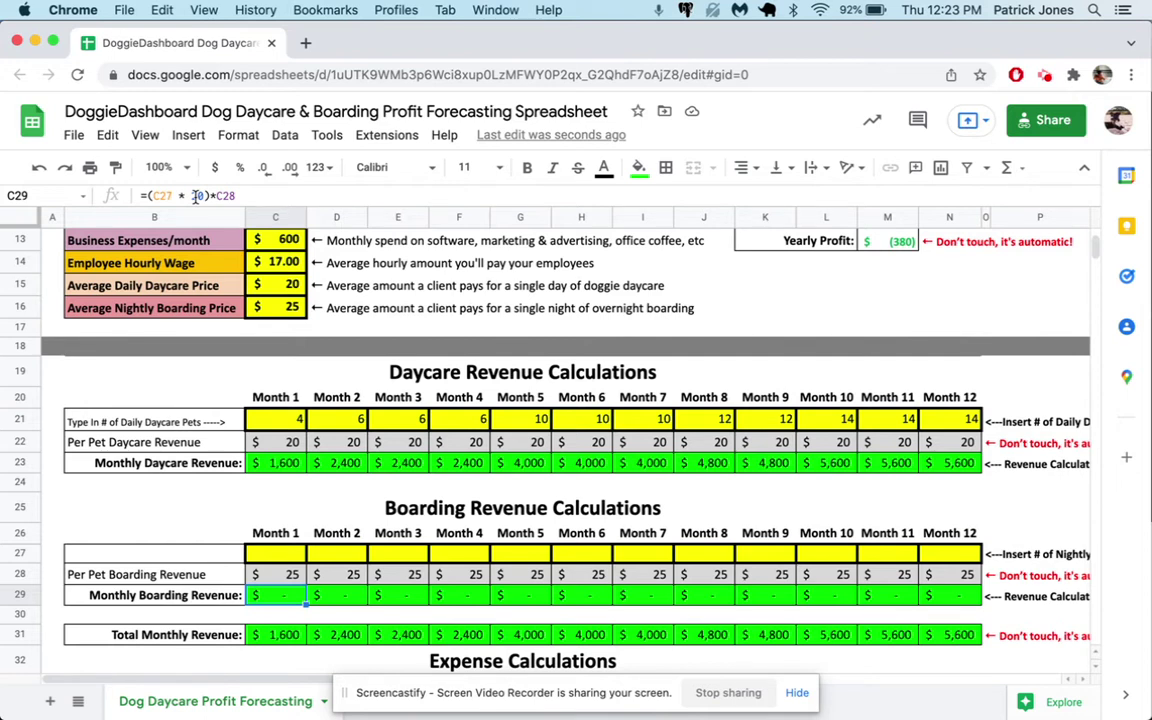
click(283, 561)
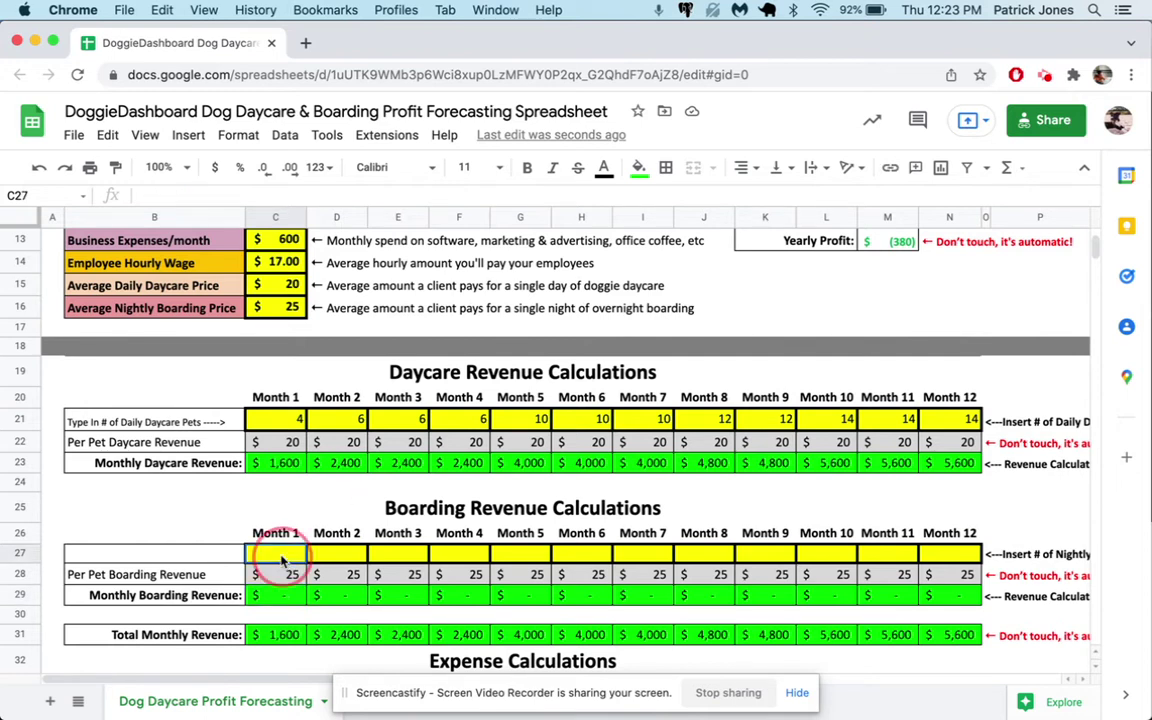
text(2)
key(Tab)
text(2)
key(Tab)
text(2)
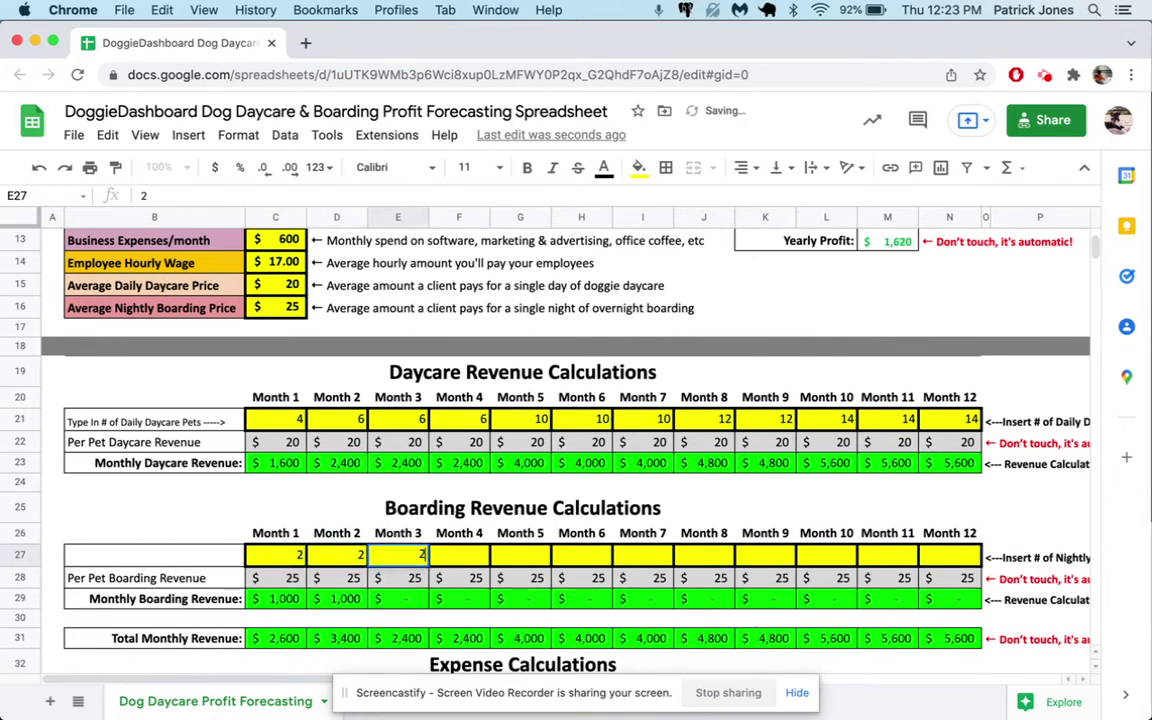
key(Tab)
Enter 4 nightly boarders for each of Months 4 to 7 in Boarding Revenue Calculations
text(4)
key(Tab)
text(4)
key(Tab)
text(4)
key(Tab)
text(4)
key(Tab)
Enter nightly boarders of 6 for Months 8 to 10 and 8 for Months 11 and 12
text(6)
key(Tab)
text(6)
key(Tab)
text(6)
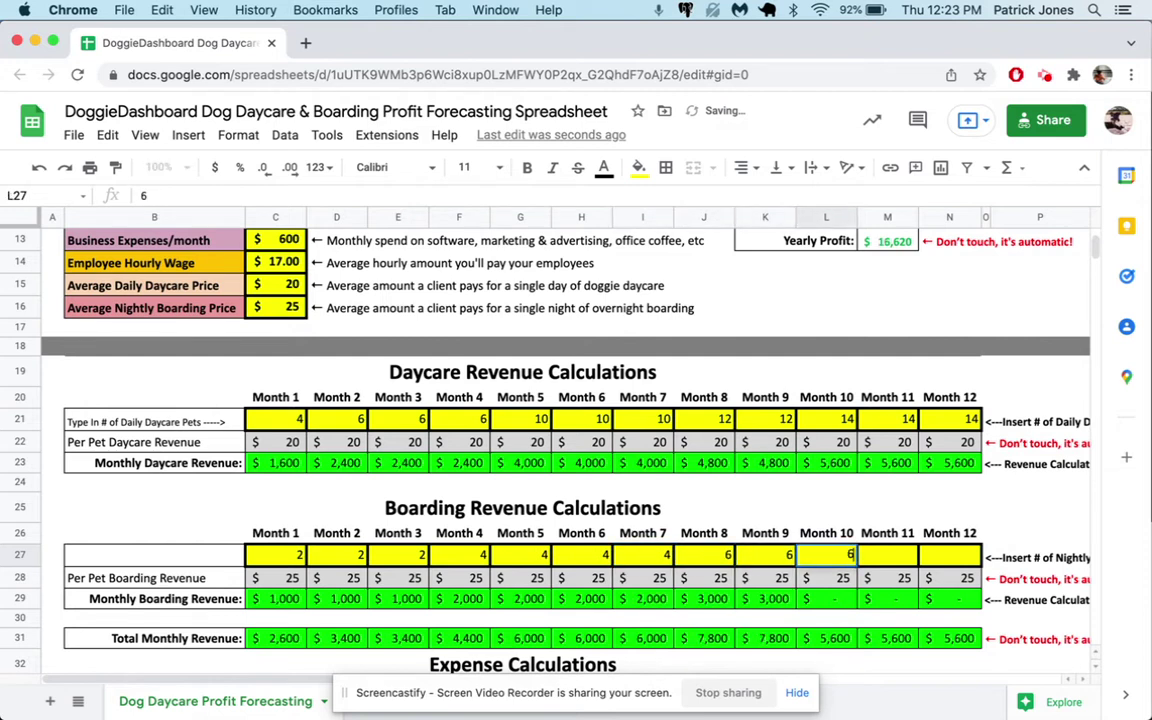
key(Tab)
text(8)
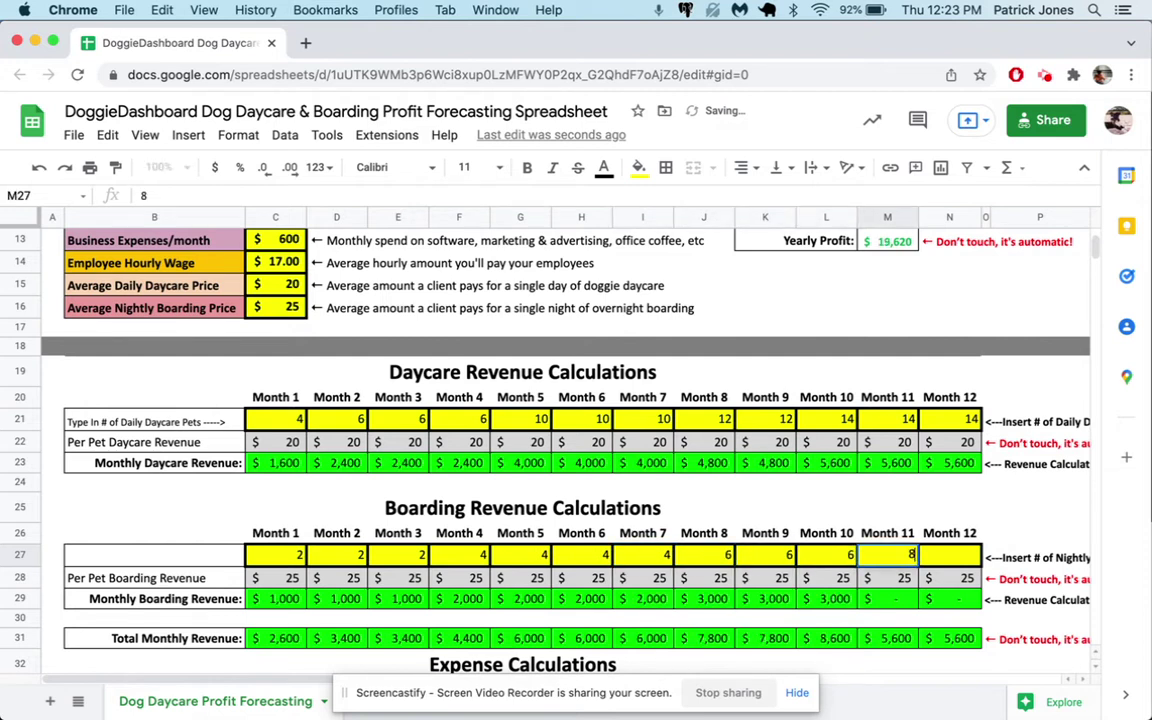
key(Tab)
text(8)
key(shift+Tab)
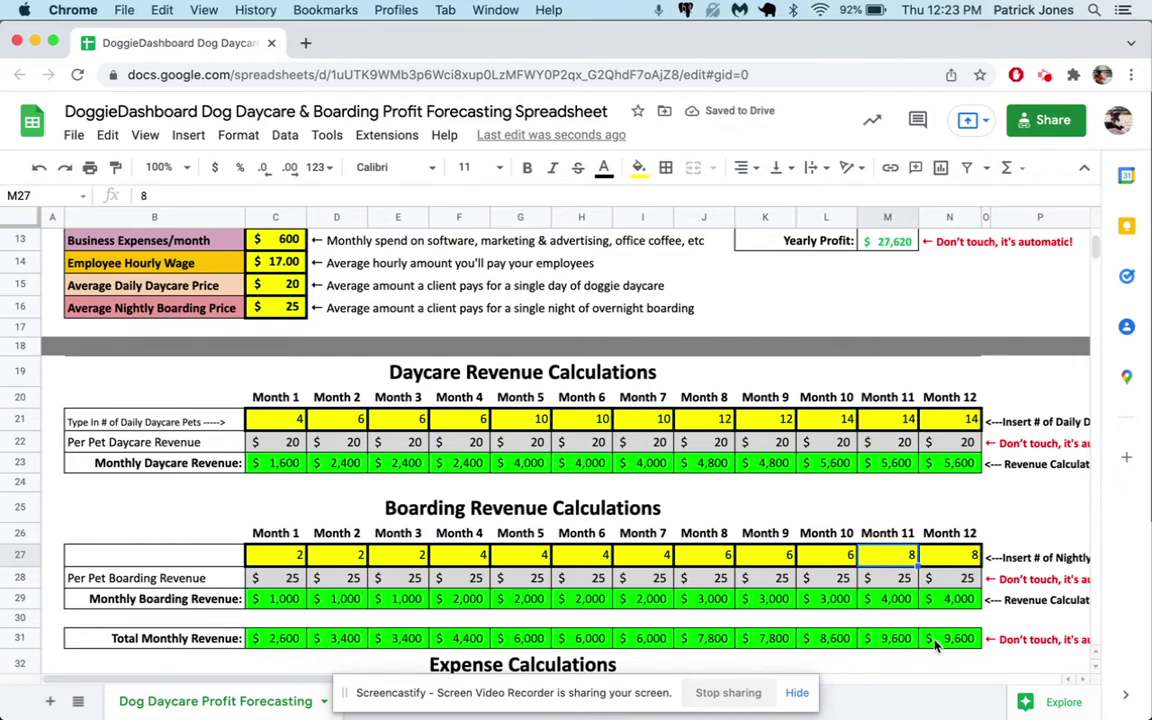
Review the total monthly revenue and the Yearly Profit/Loss Balance
scroll(935, 646, down, 1)
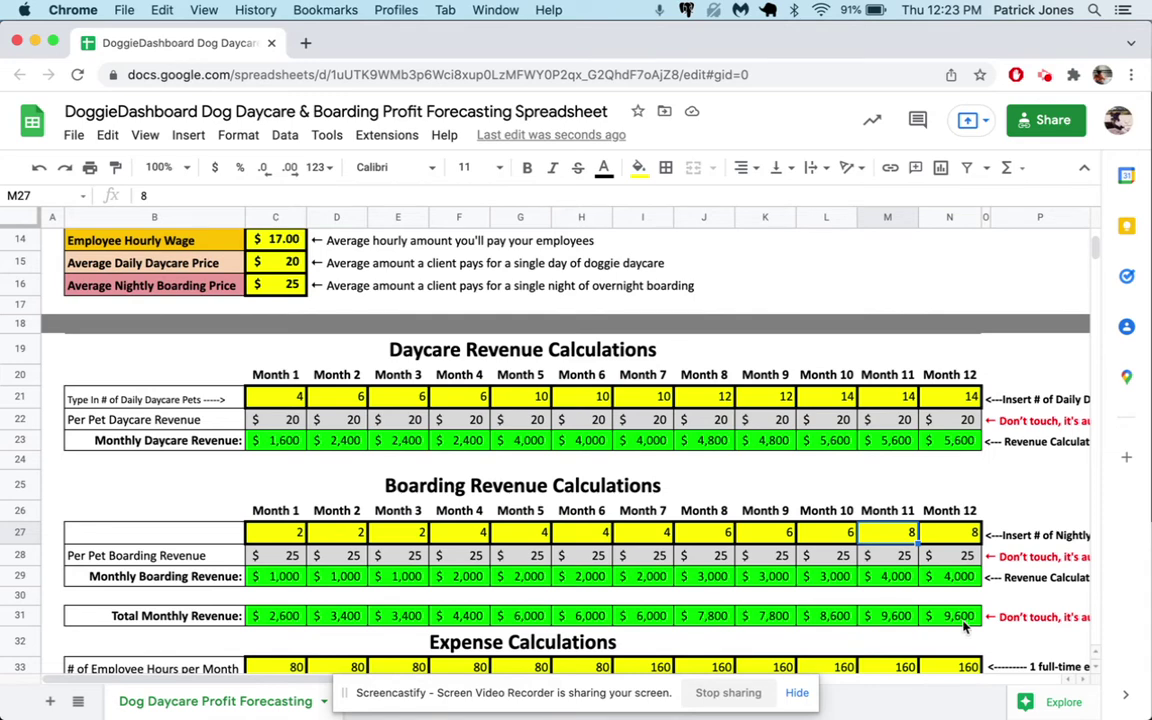
scroll(966, 625, up, 2)
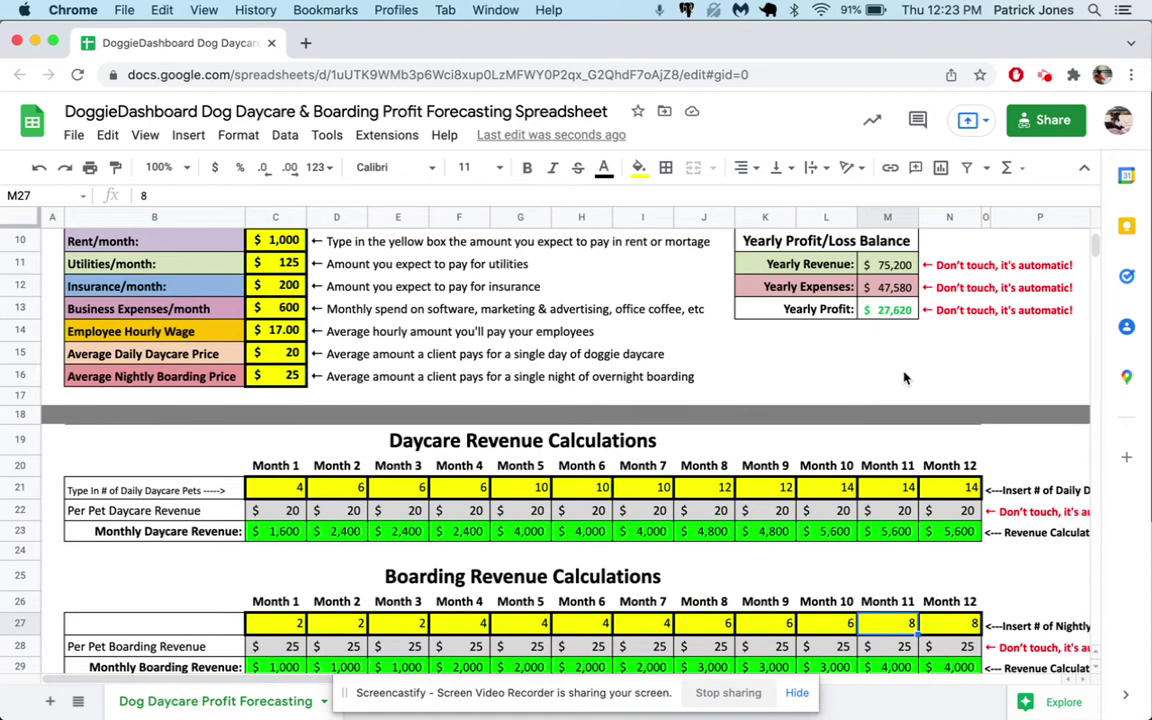
scroll(903, 369, up, 1)
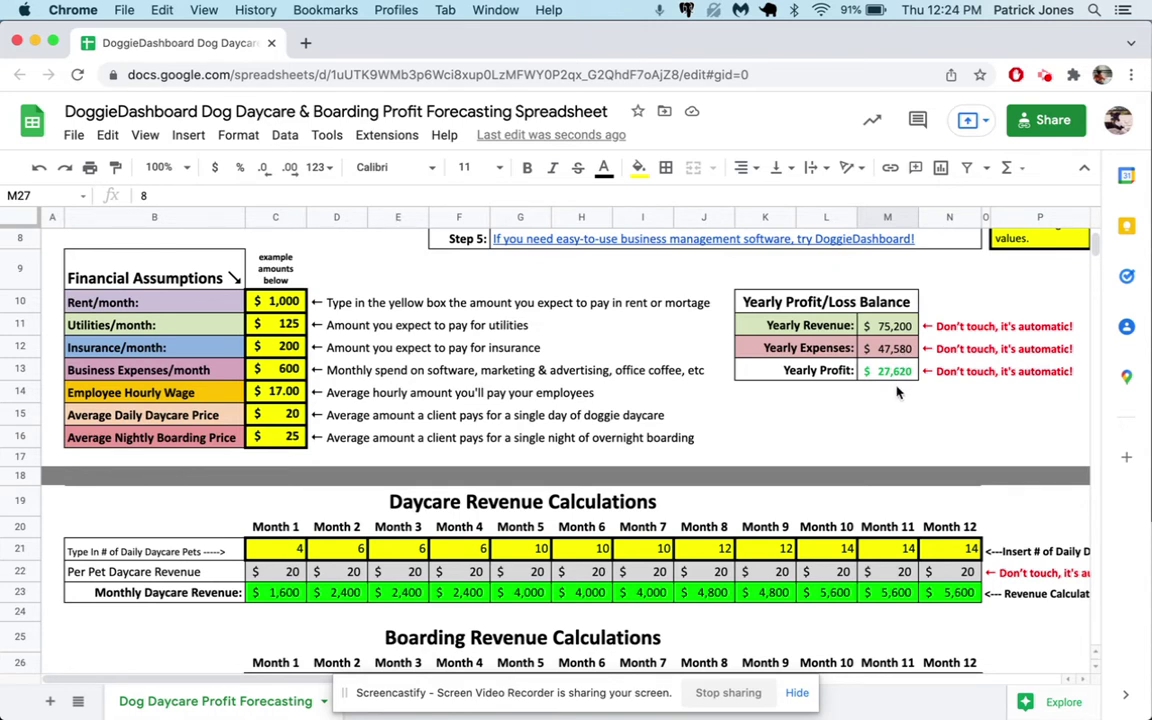
Examine the number of employee hours per month across Months 1 to 12 in Expense Calculations, including the note on full-time and part-time hours
scroll(646, 533, down, 6)
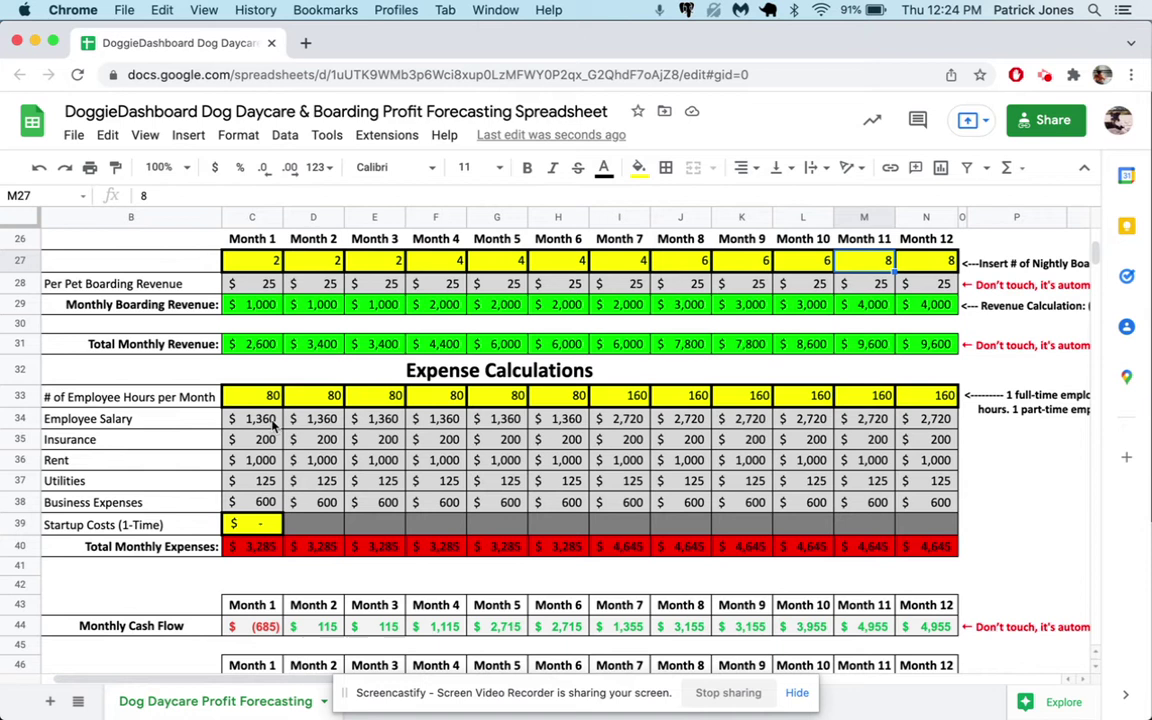
click(262, 418)
click(271, 399)
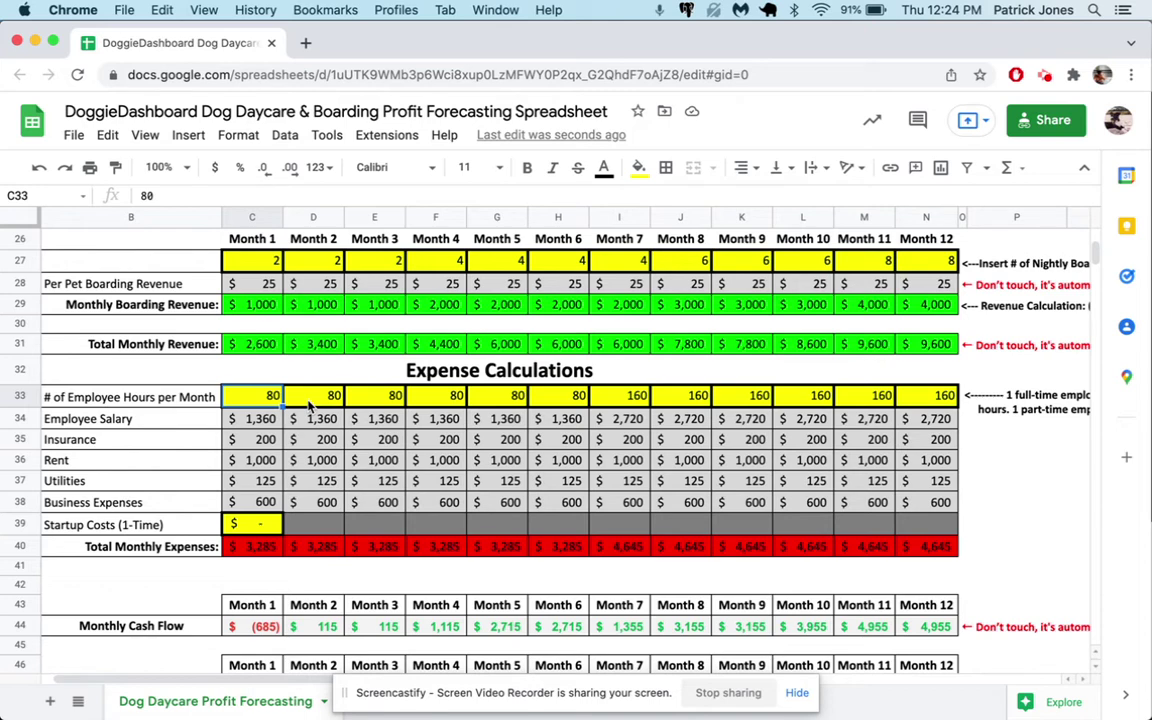
scroll(543, 418, right, 5)
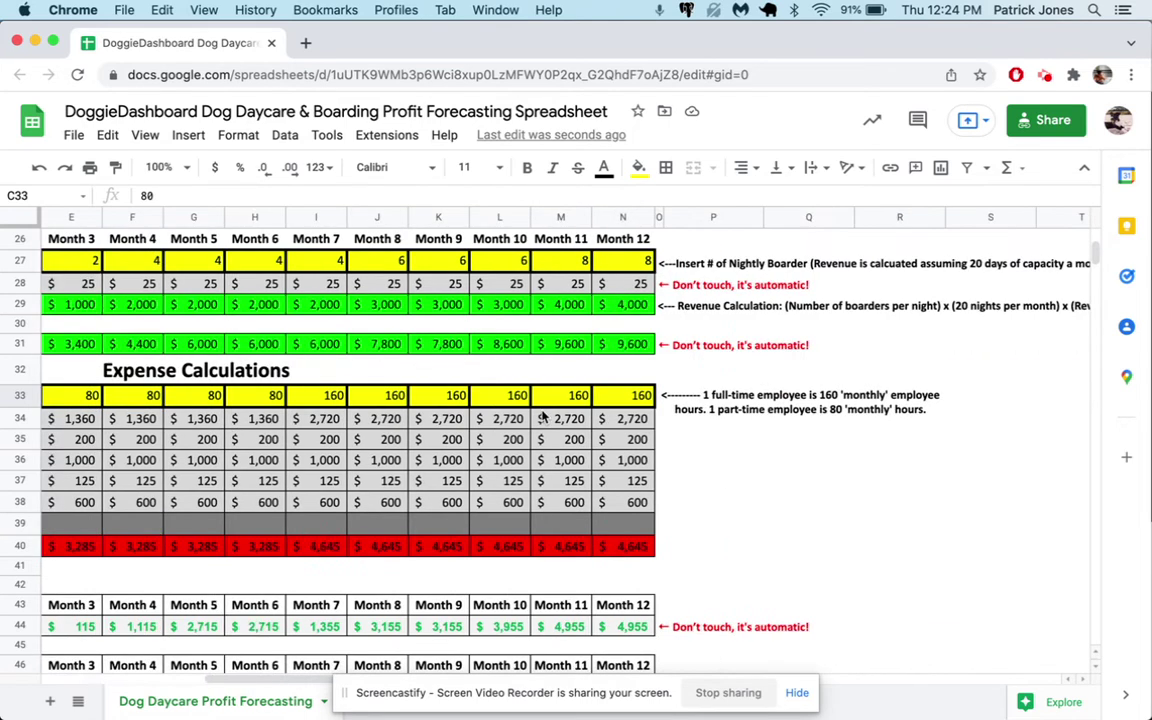
scroll(542, 418, left, 5)
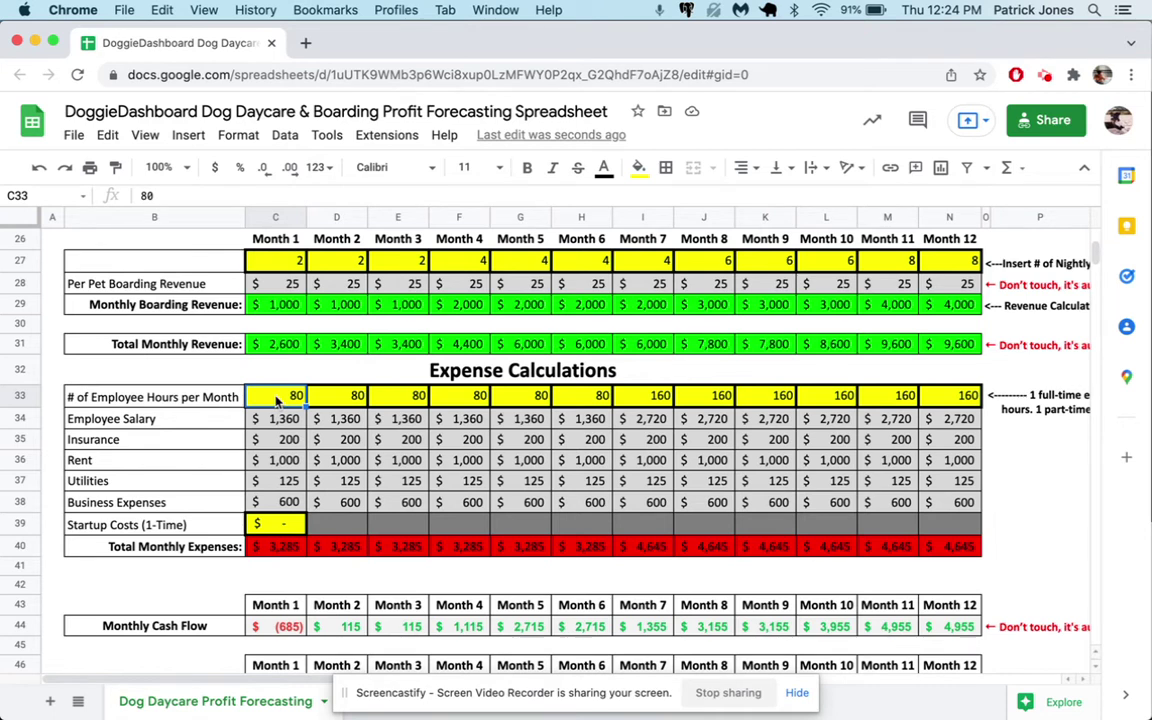
key(Right)
key(Right)
key(Right)
key(Right)
key(Right)
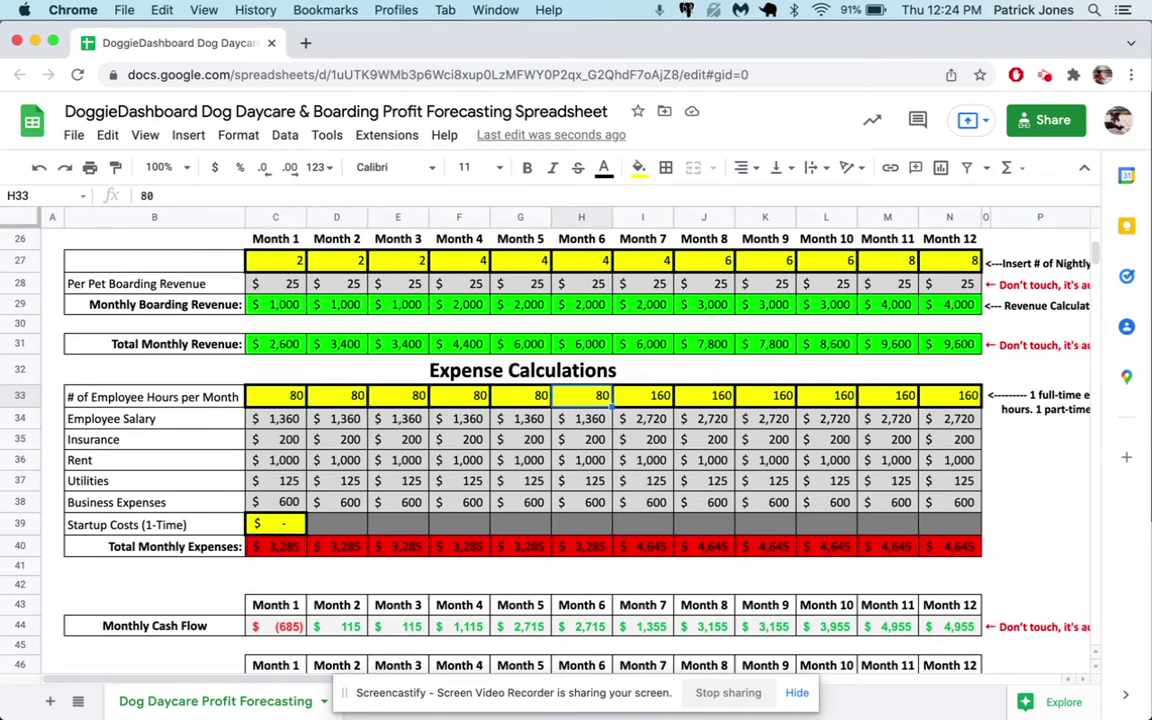
key(Right)
key(Right)
key(Right)
key(Right)
key(Right)
key(Left)
key(Left)
key(Left)
key(Left)
key(Left)
key(Left)
key(Left)
key(Left)
key(Left)
key(Left)
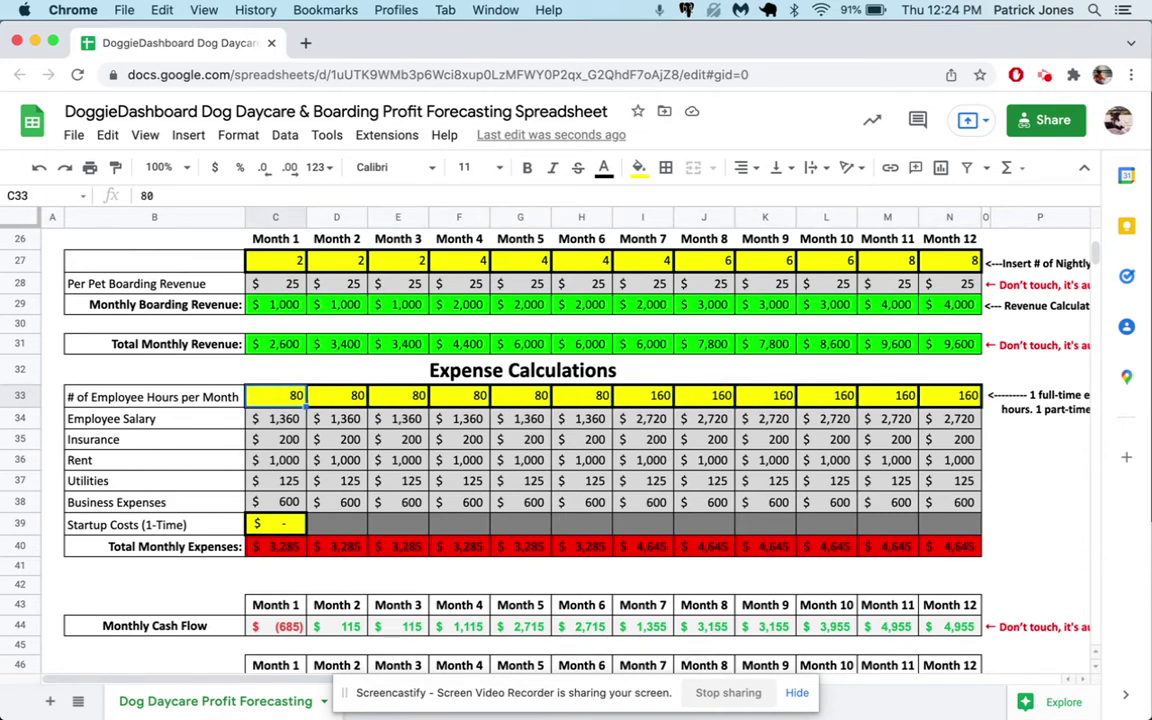
Set the number of employee hours to 0 for each of Months 1 to 4
text(0)
key(Right)
text(0)
key(Right)
text(0)
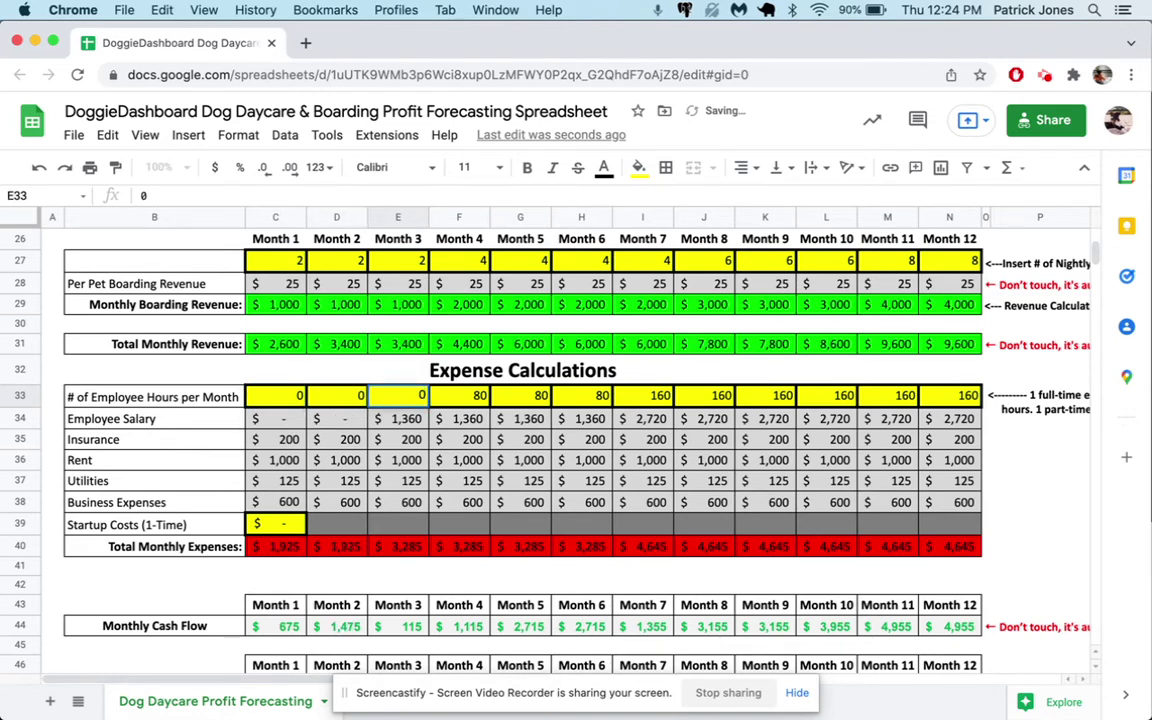
key(Right)
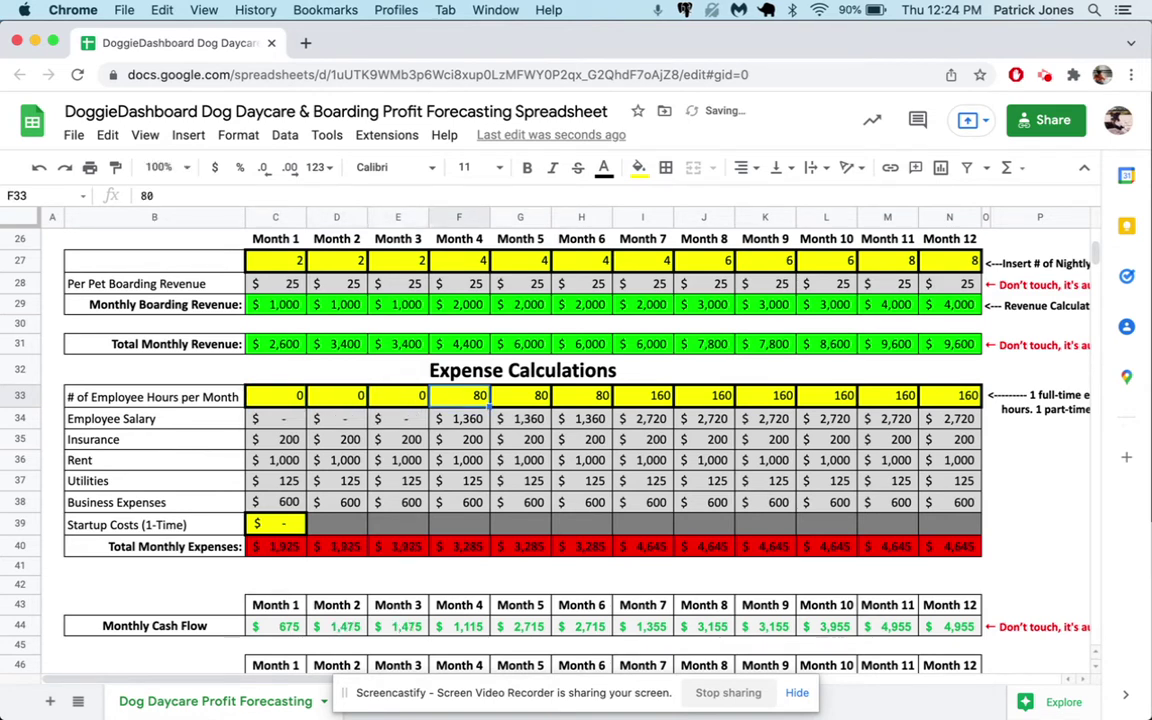
text(0)
key(Right)
Set the number of employee hours to 80 for Months 7 and 8
key(Right)
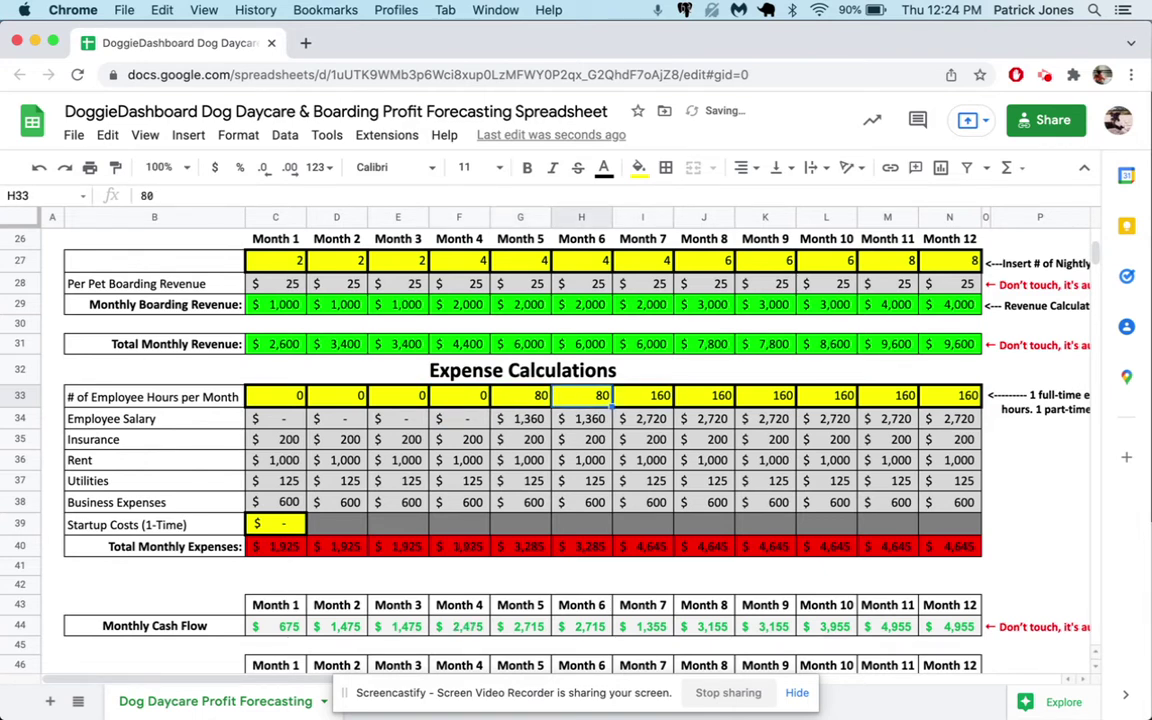
key(Right)
text(80)
key(Right)
text(80)
key(Right)
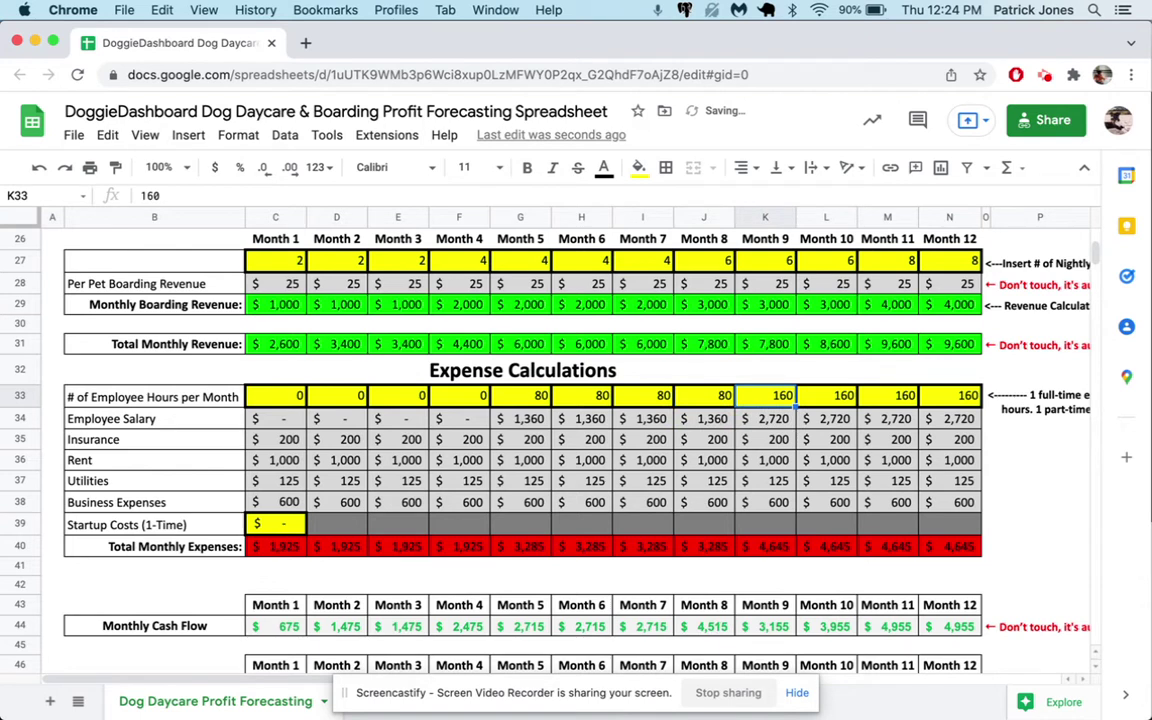
Review the remaining employee hours and the Month 5 salary formula, and select the Total Monthly Expenses for Months 1 to 12
key(Right)
key(Right)
key(Right)
key(Left)
key(Left)
key(Left)
click(541, 423)
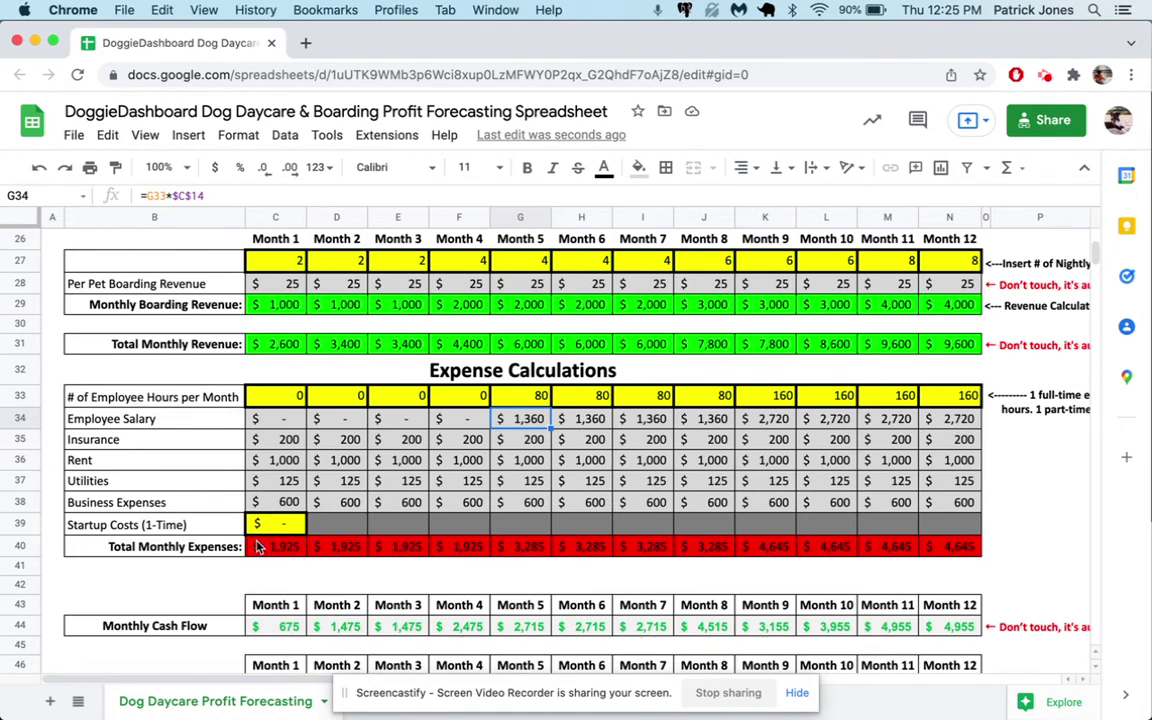
click(967, 547)
drag(967, 547, 293, 555)
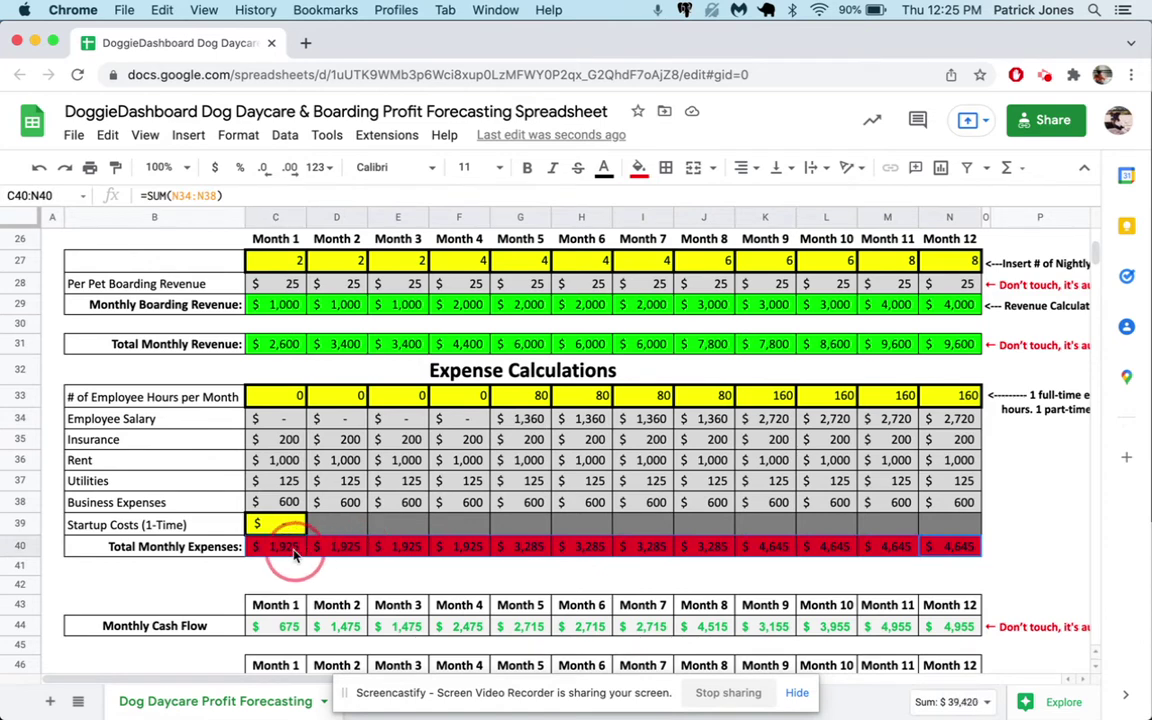
Change the text colour of the Total Monthly Expenses amounts for Months 1 to 12 to white
click(603, 168)
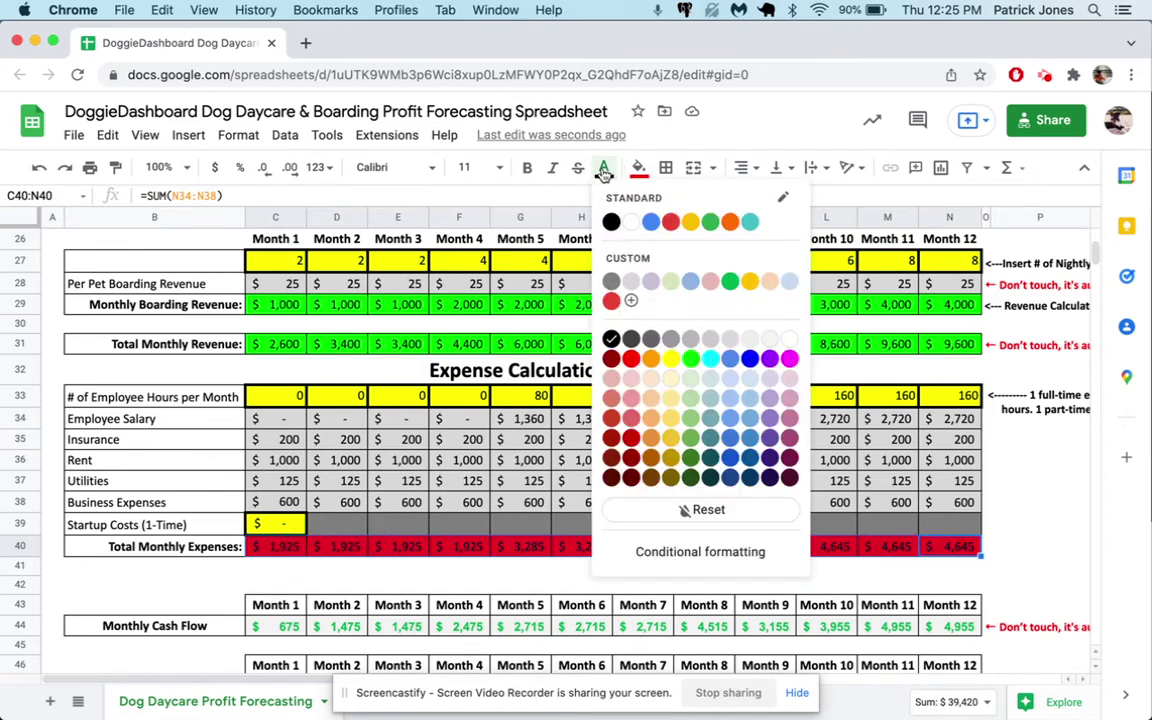
click(631, 221)
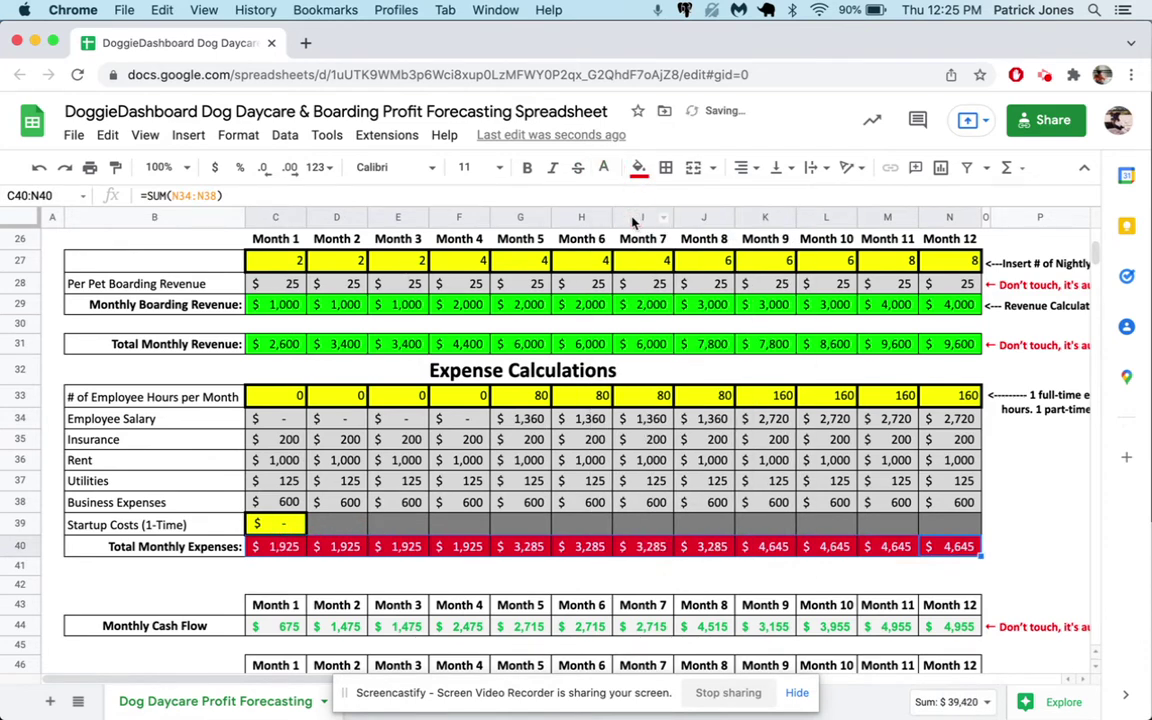
click(1040, 555)
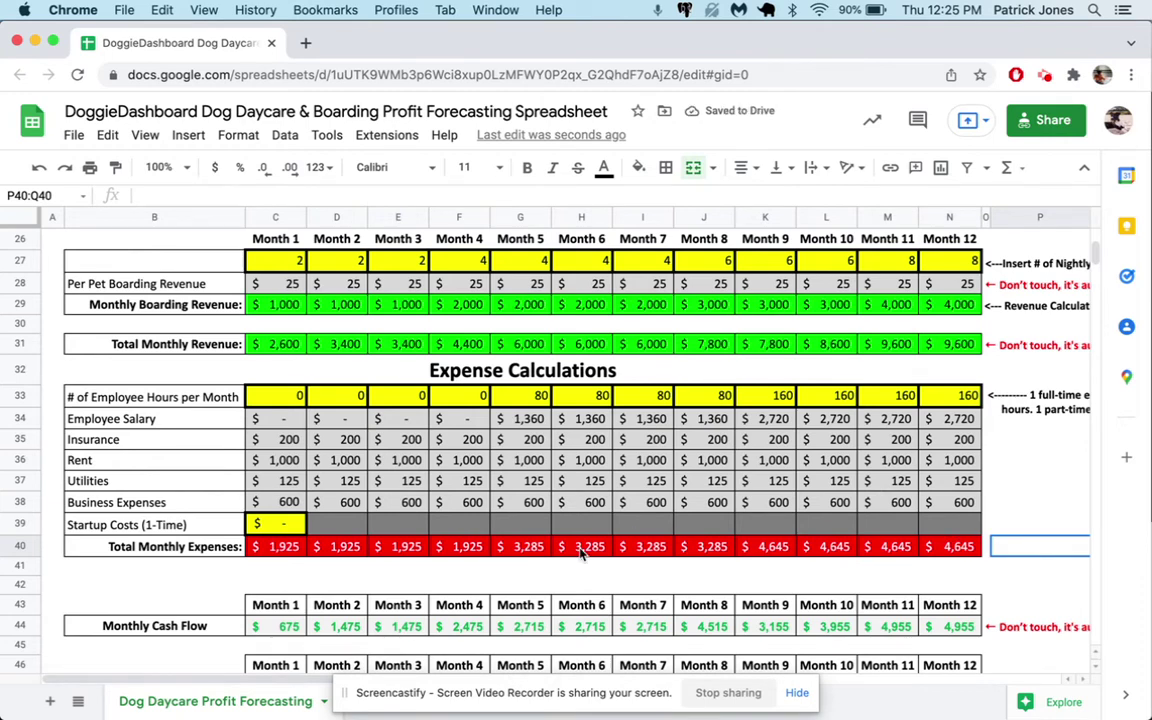
Check the Monthly Cash Flow formulas for Month 1 and Month 12
scroll(407, 603, down, 3)
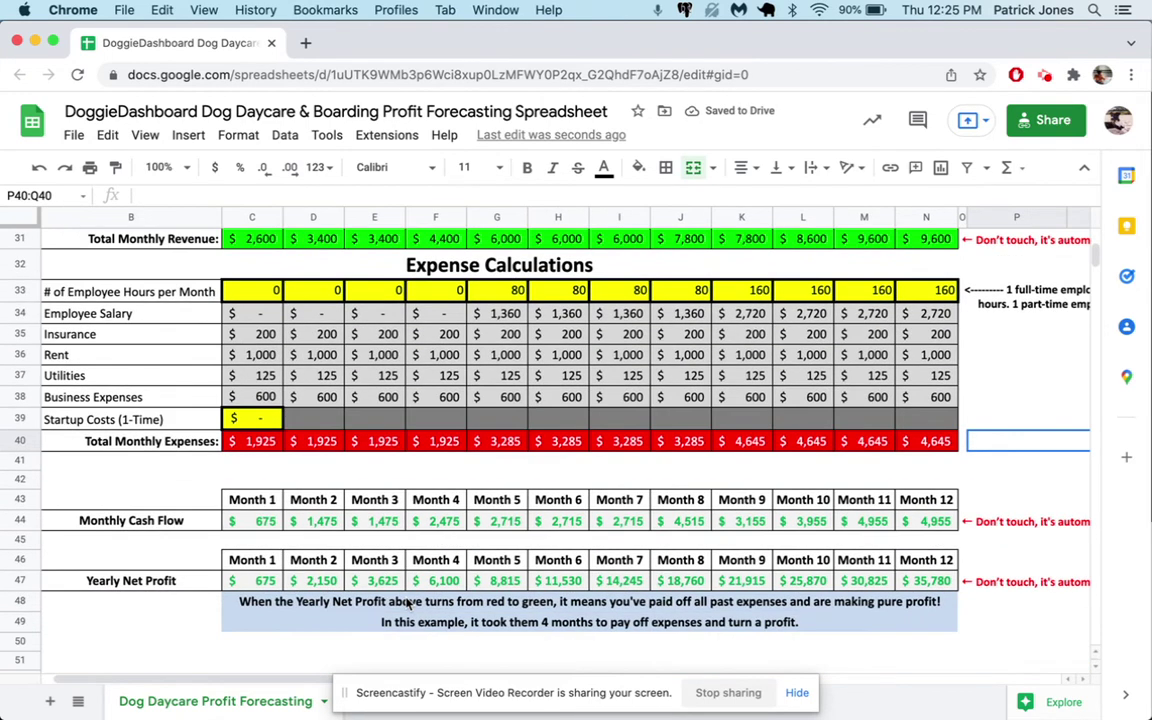
click(265, 522)
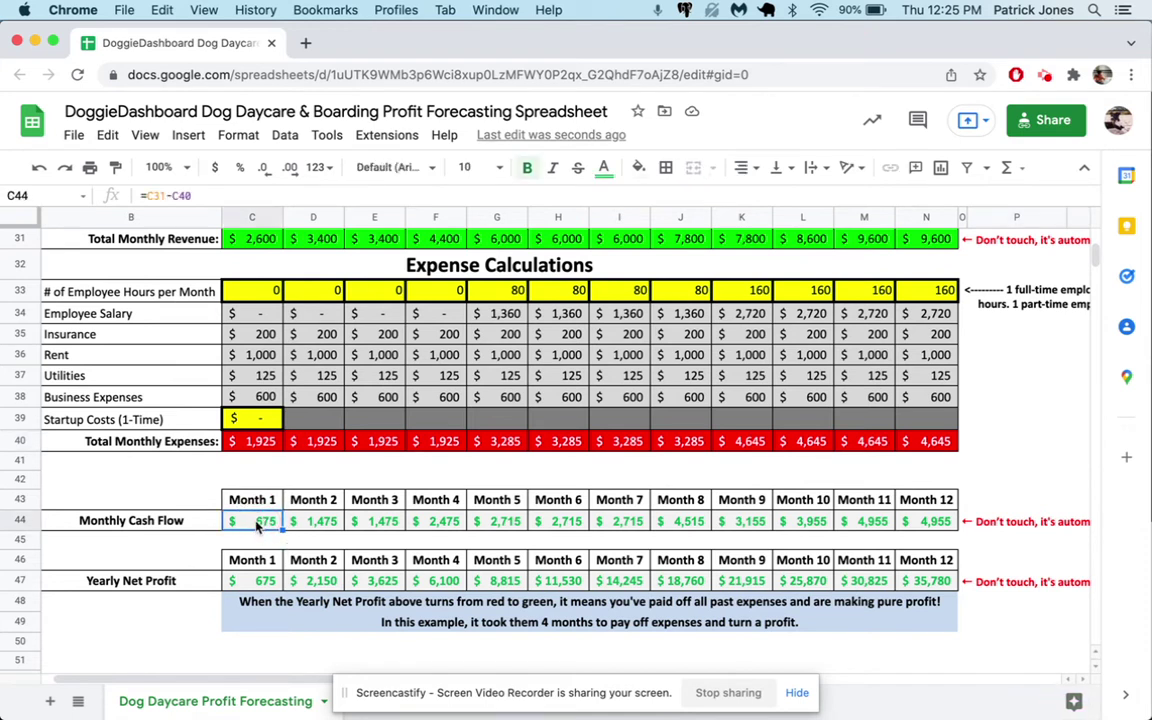
click(935, 523)
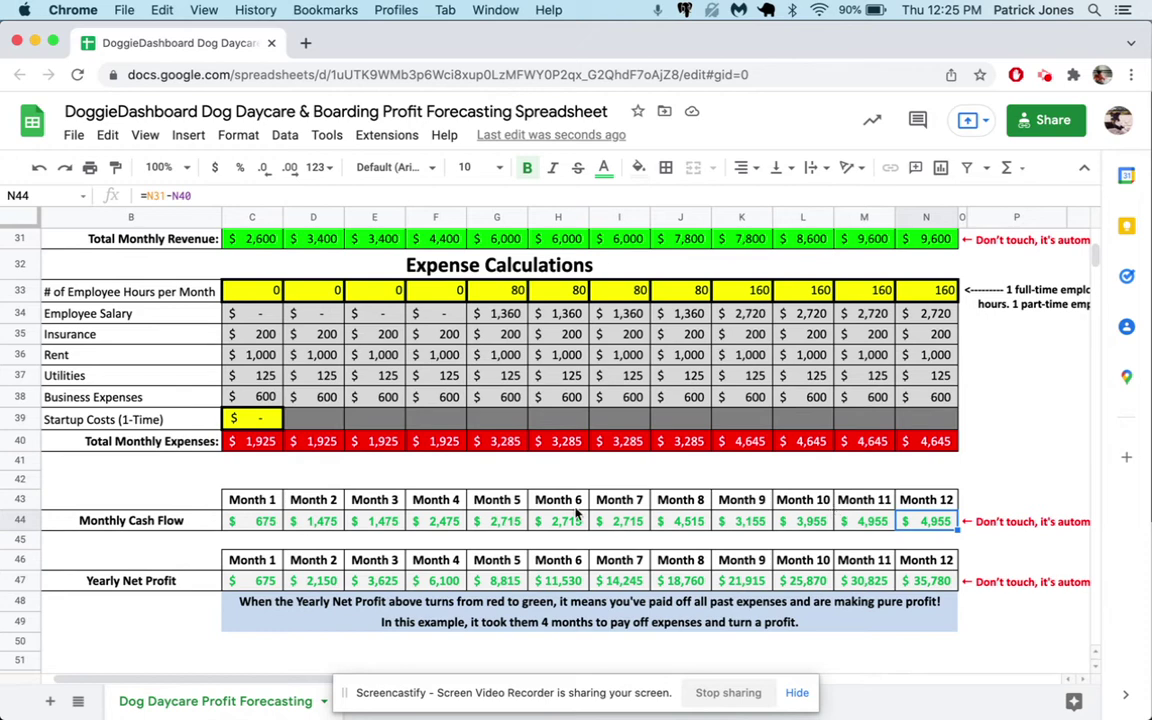
scroll(341, 465, up, 3)
scroll(341, 464, left, 1)
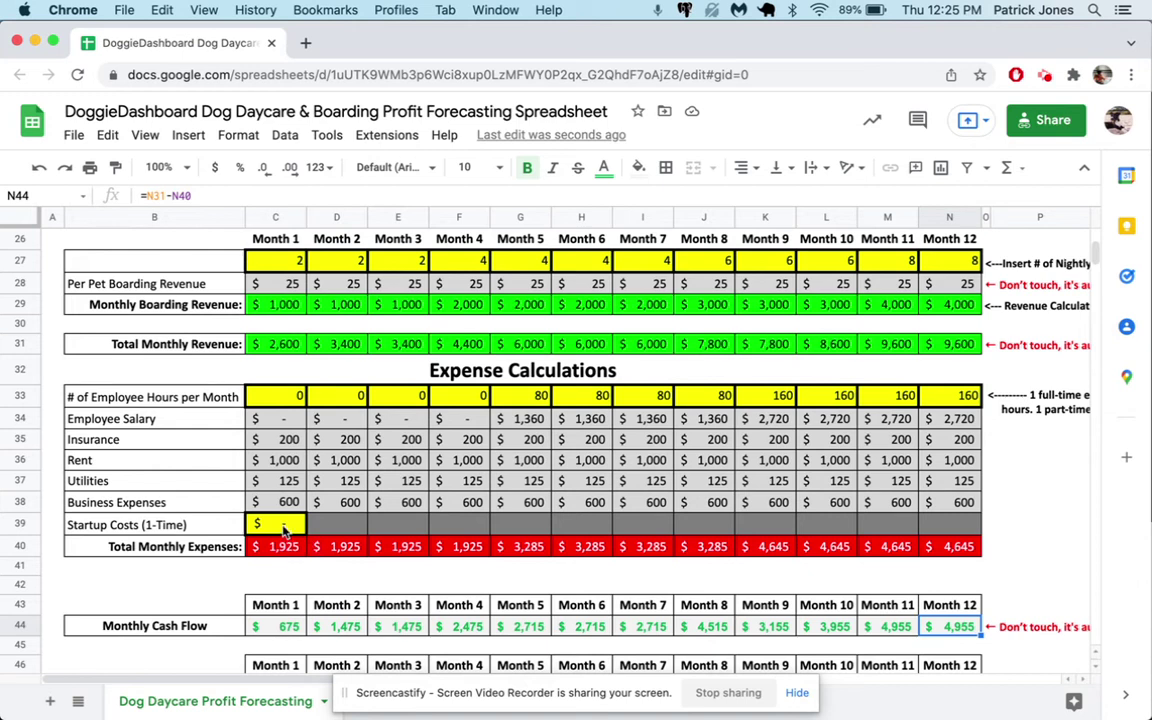
text(20)
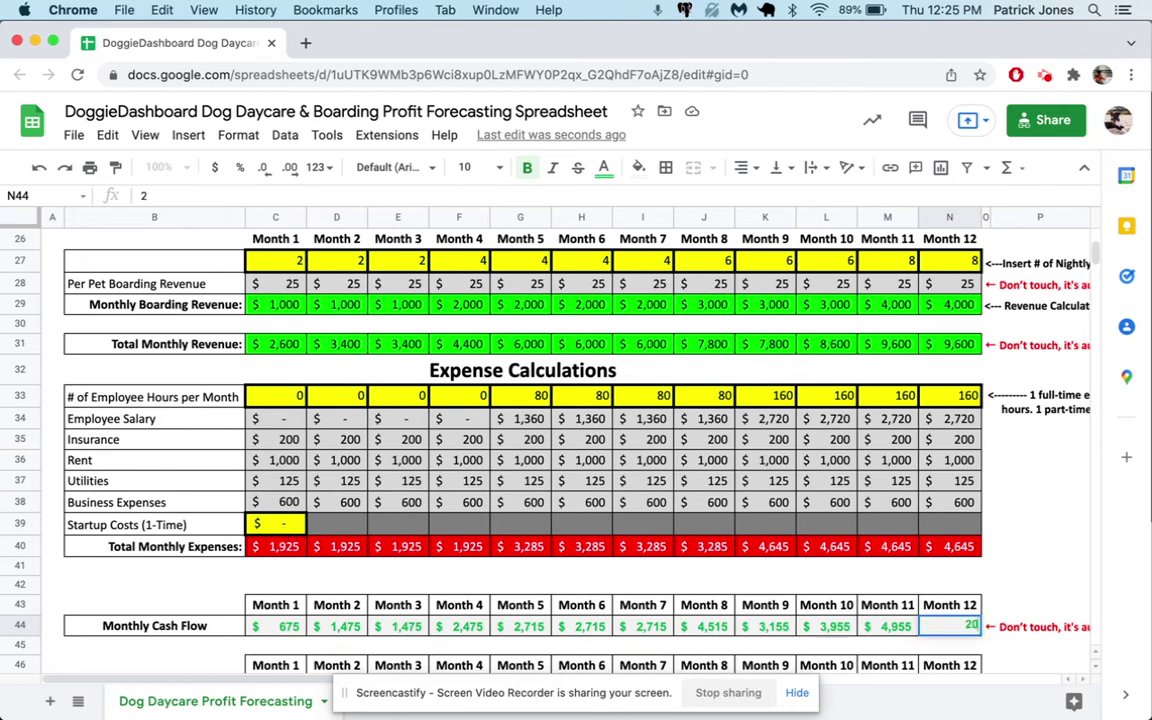
key(BackSpace)
key(BackSpace)
click(322, 578)
Set the one-time Startup Costs to 20000 and review the effect on Yearly Net Profit and the Yearly Profit/Loss Balance
click(285, 526)
text(20000)
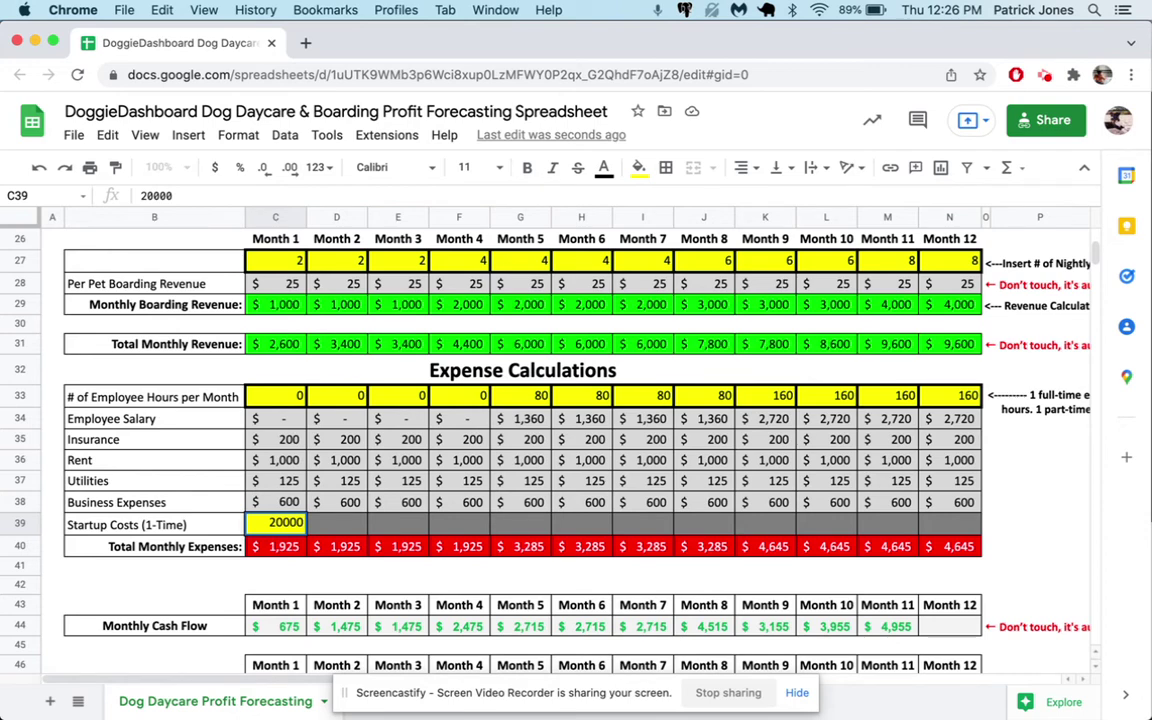
key(Return)
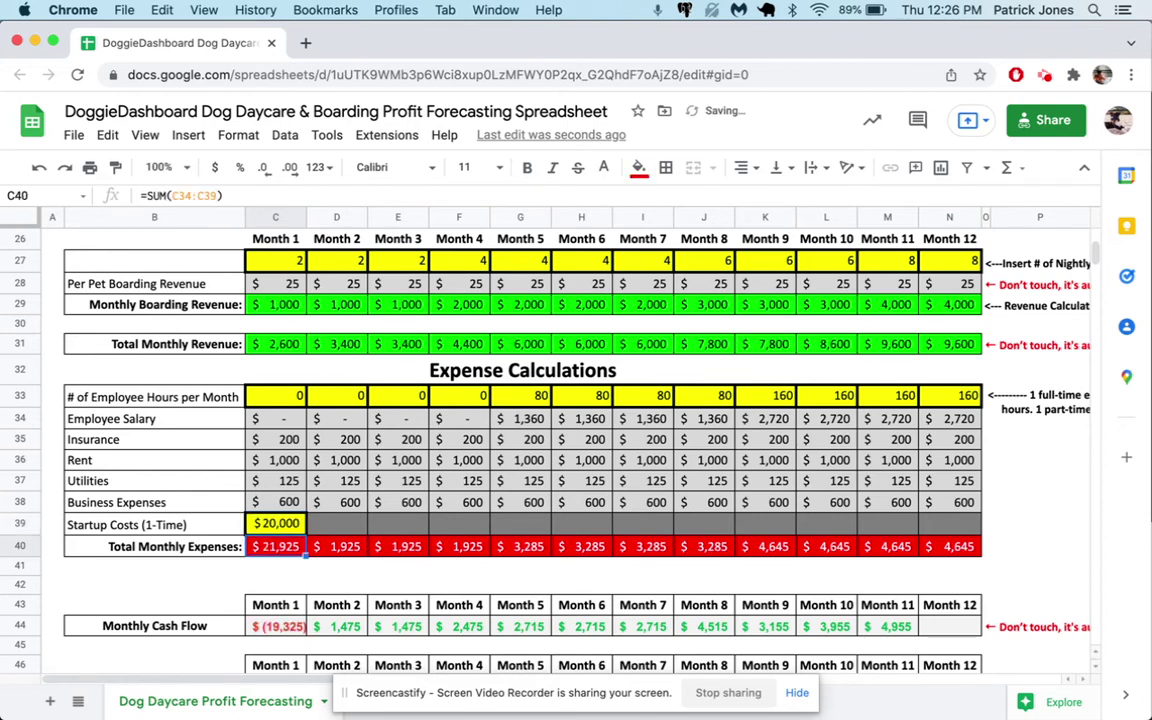
scroll(501, 485, down, 2)
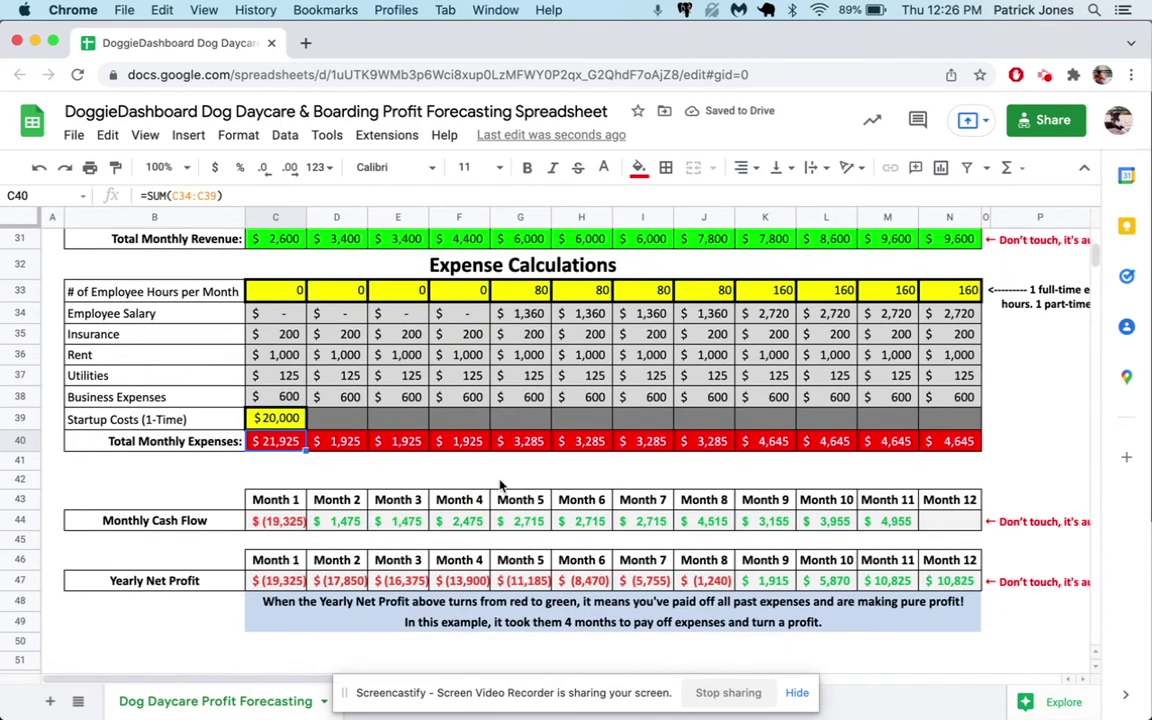
scroll(501, 485, up, 1)
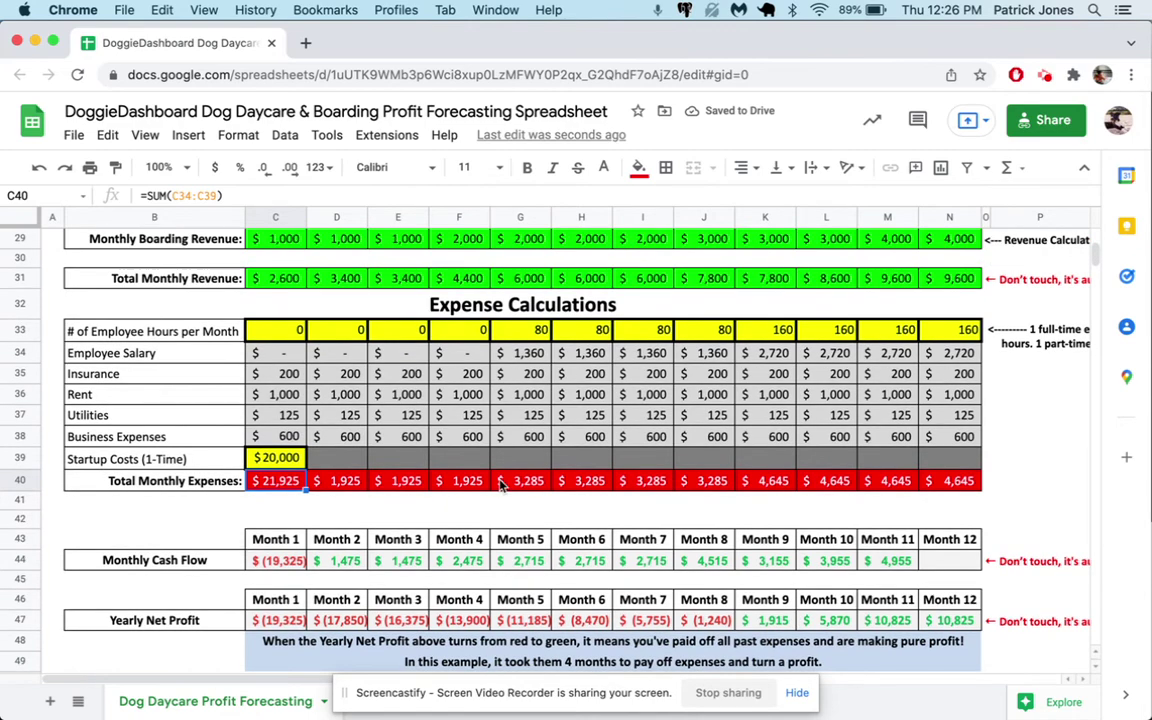
scroll(501, 485, up, 8)
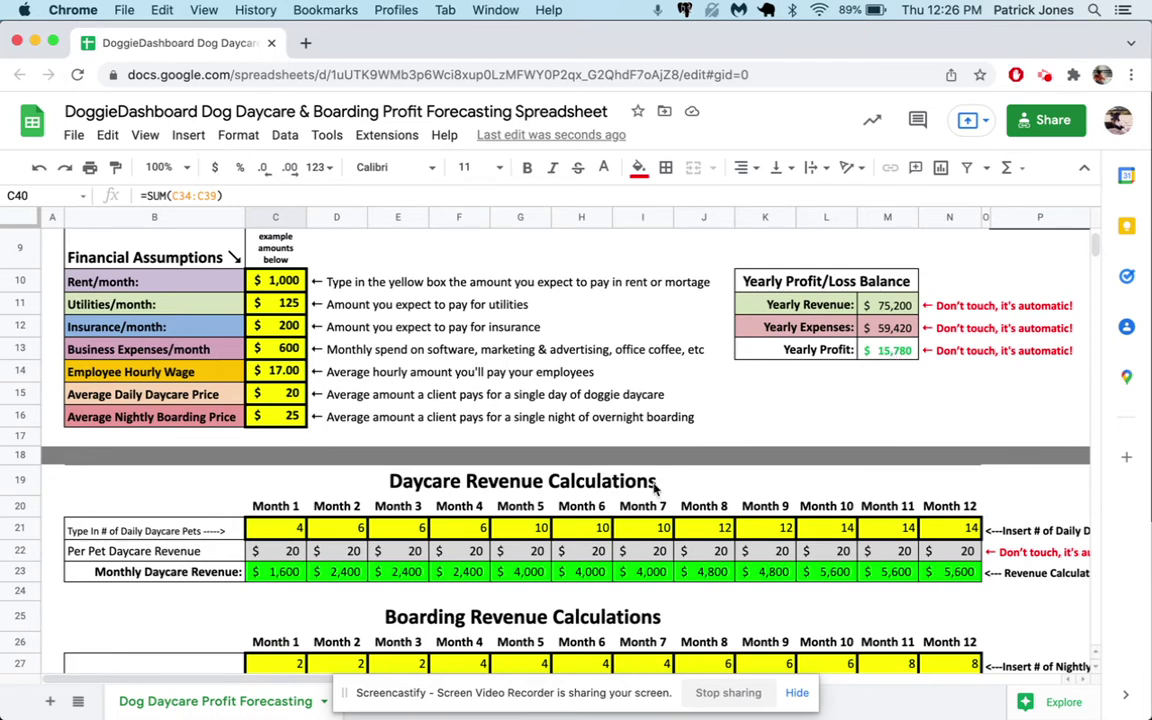
scroll(590, 440, down, 8)
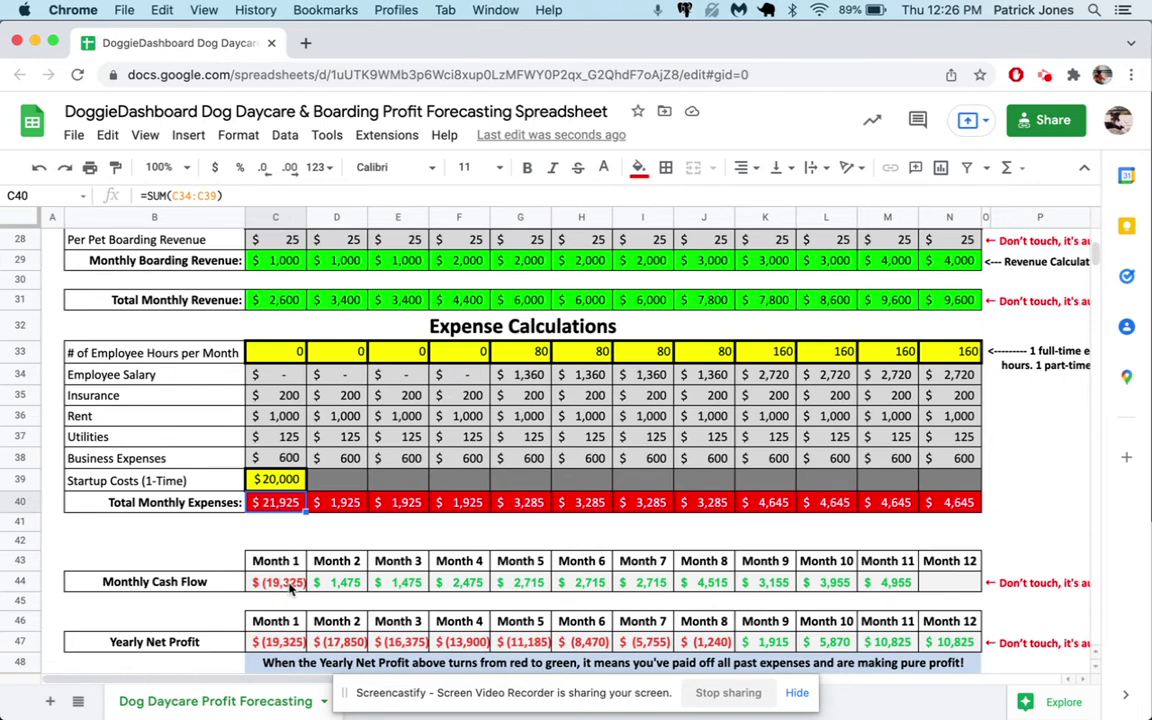
Fill the Monthly Cash Flow formula from Month 11 into the empty Month 12 cell
scroll(255, 583, down, 1)
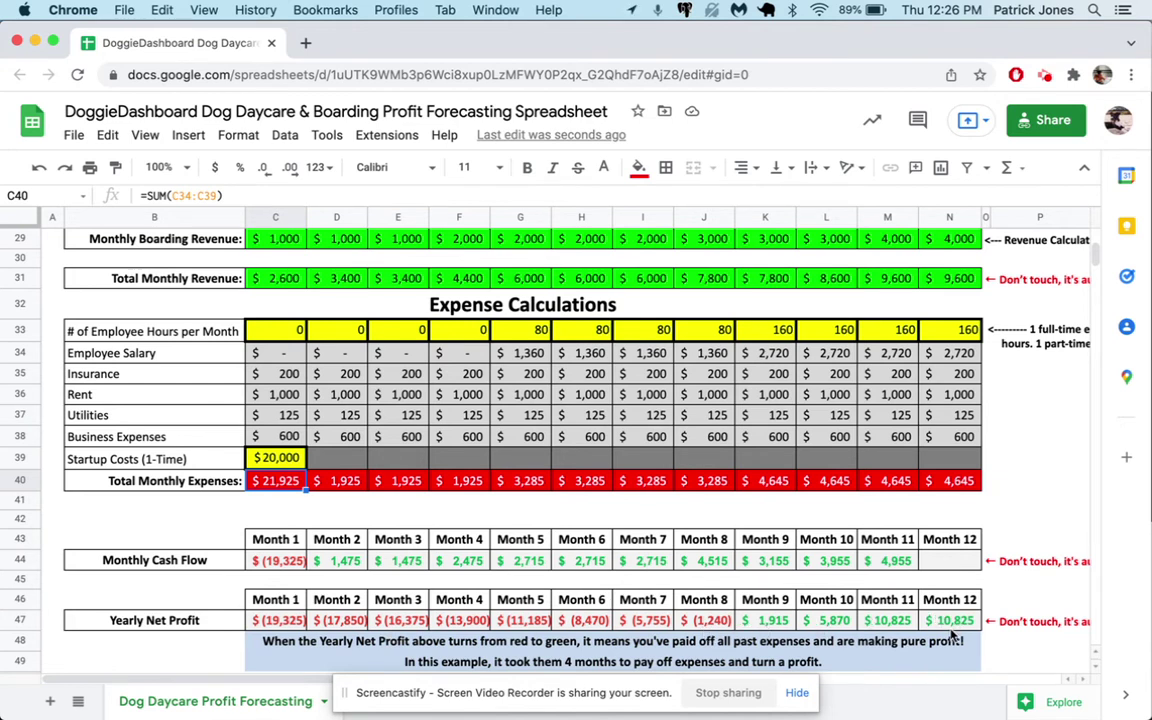
click(899, 562)
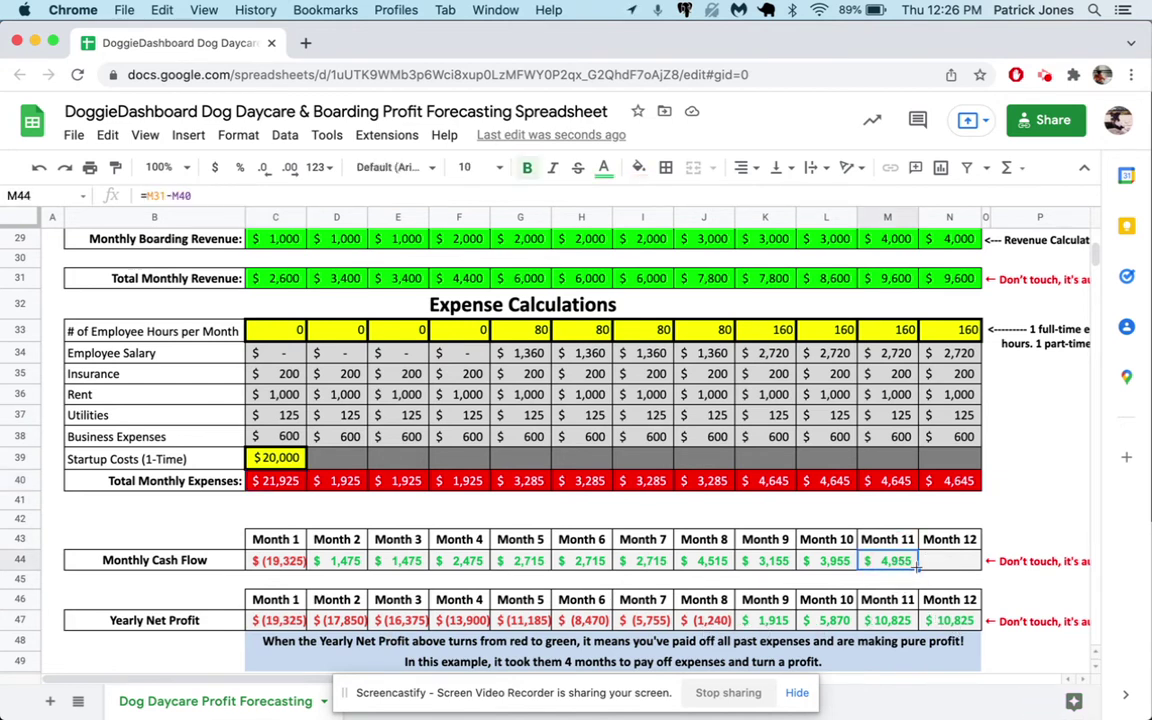
drag(918, 568, 955, 567)
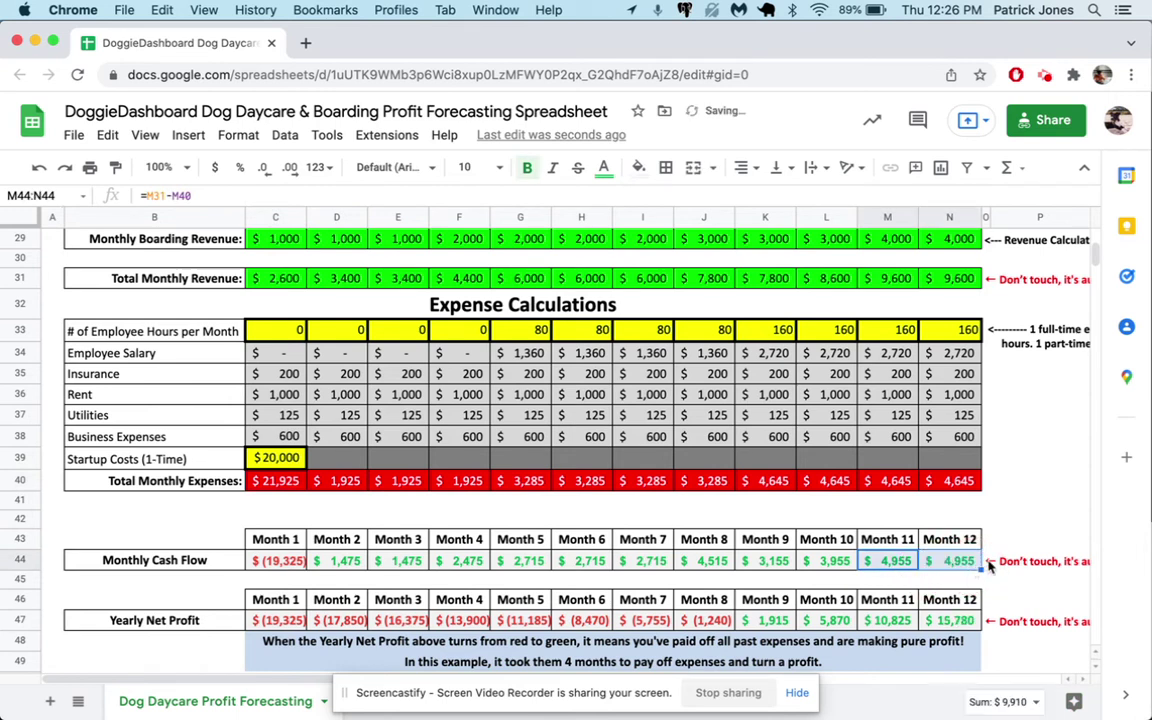
click(1000, 520)
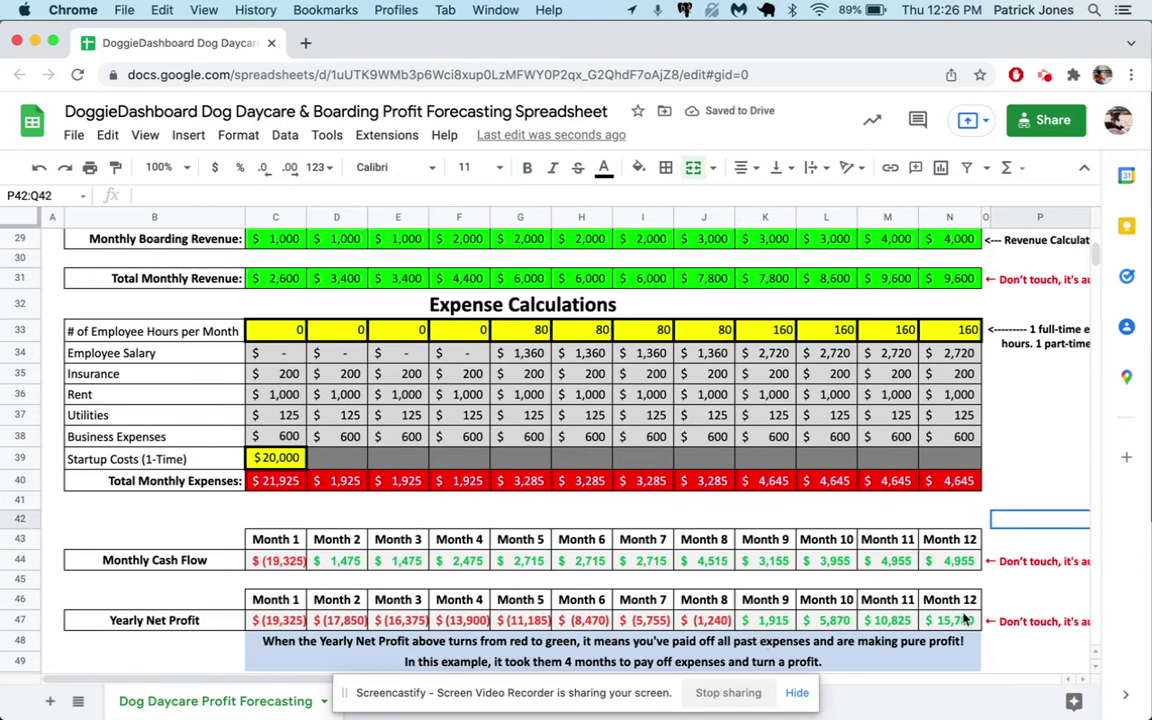
Set the one-time Startup Costs to 7500
click(272, 462)
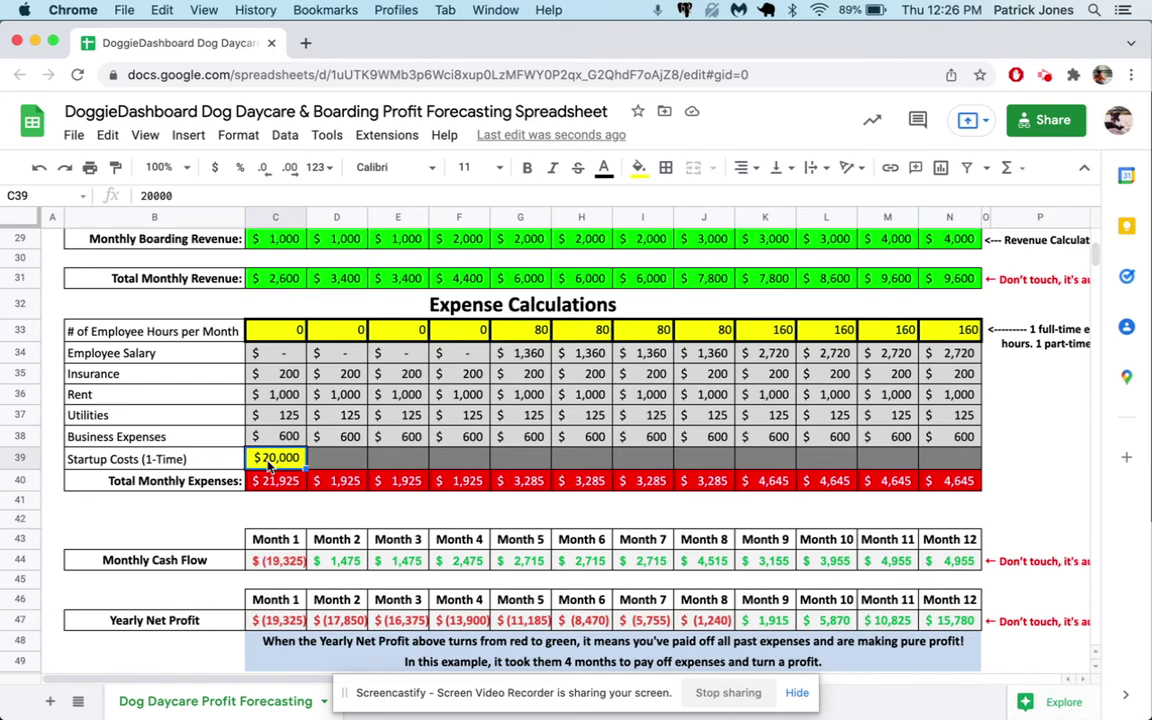
text(7500)
key(Return)
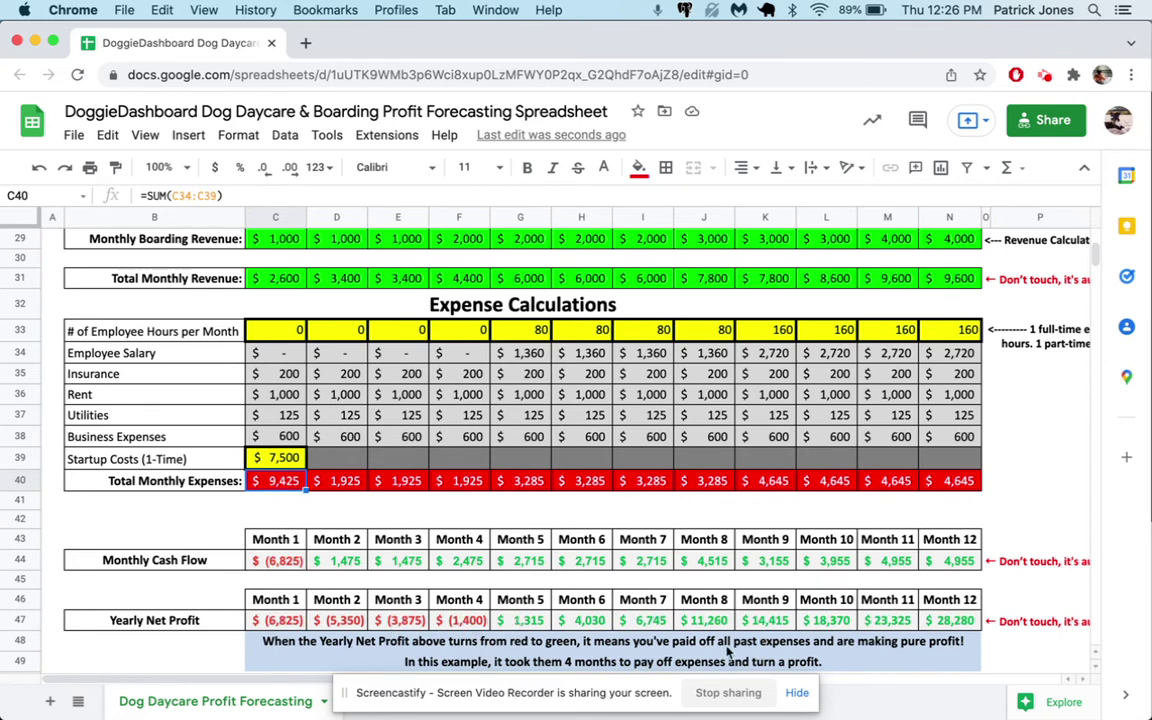
Set the Average Daily Daycare Price to 30 in the Financial Assumptions
scroll(908, 603, up, 2)
scroll(908, 603, up, 10)
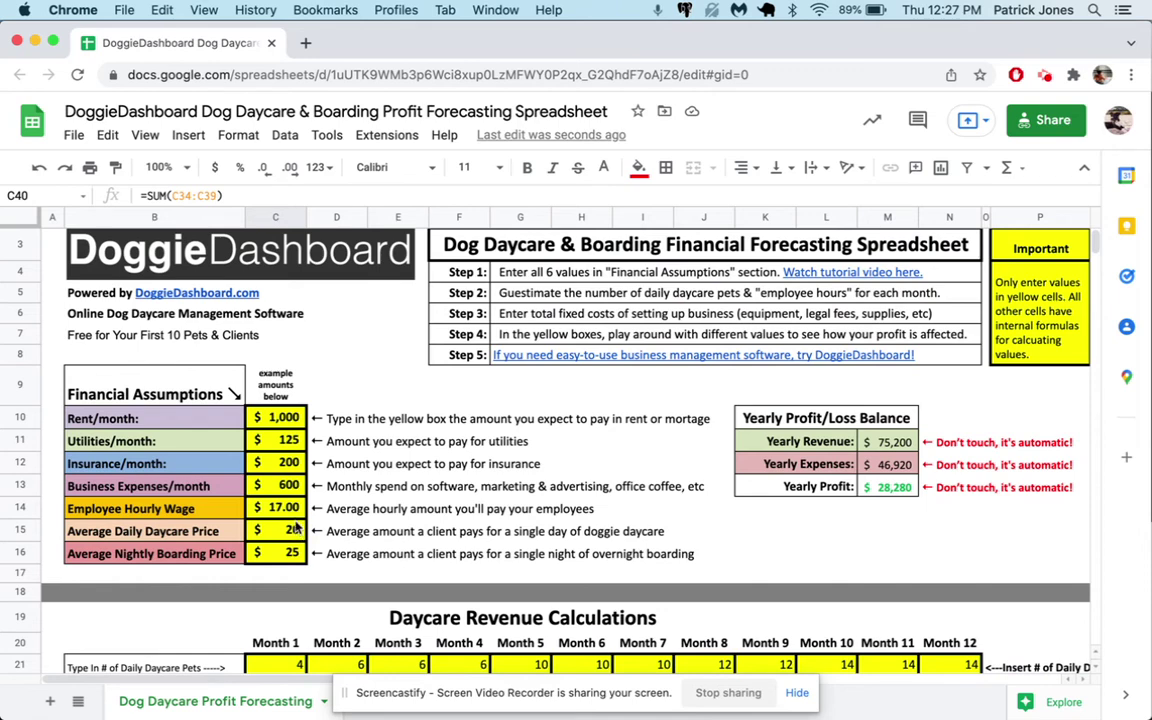
scroll(270, 478, down, 2)
click(290, 478)
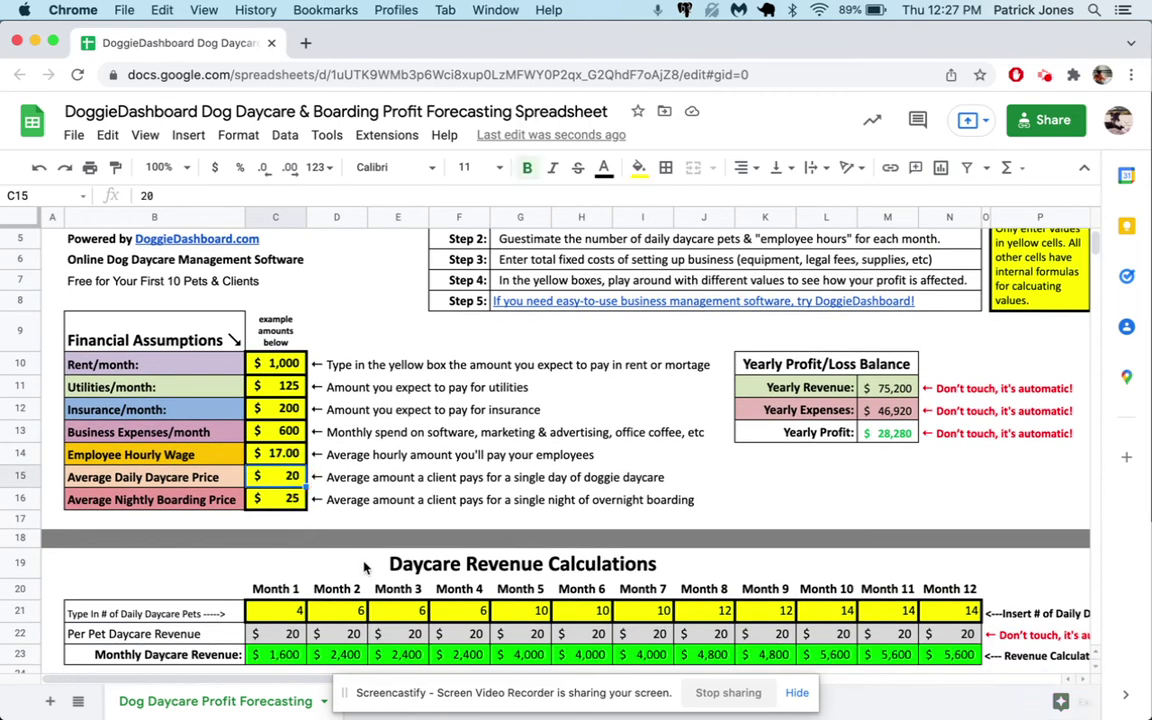
text(30)
key(Return)
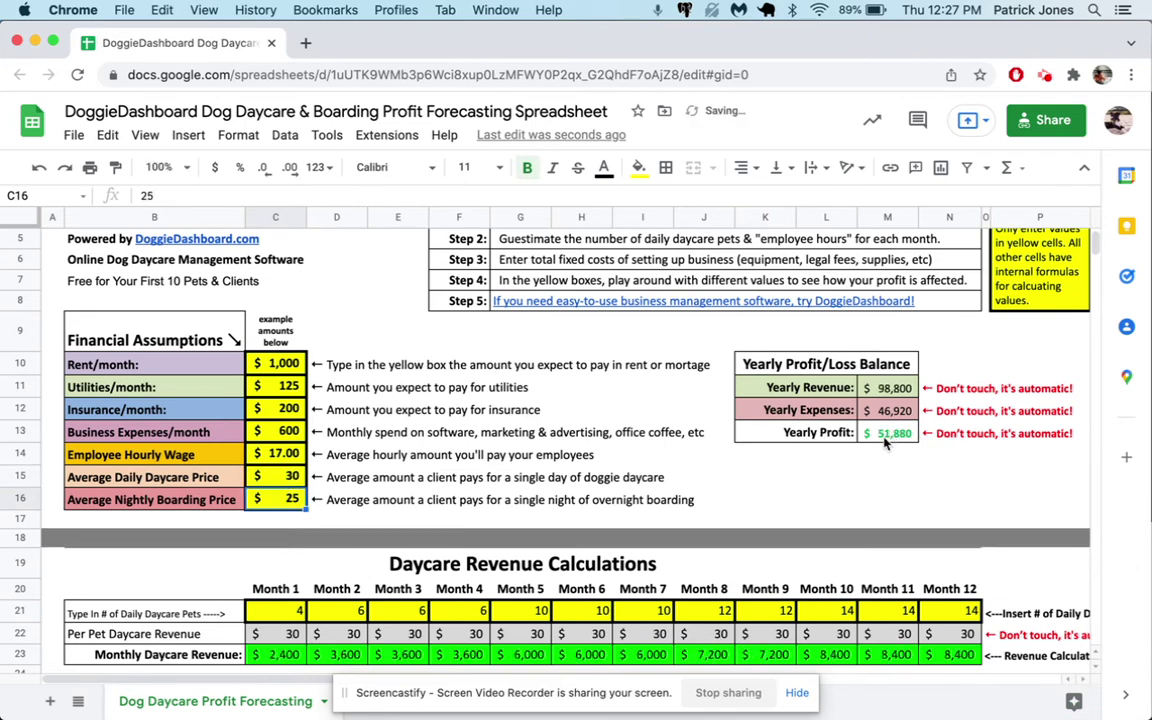
Compare the yearly profit by setting the Average Daily Daycare Price to 20 and back to 30
key(Up)
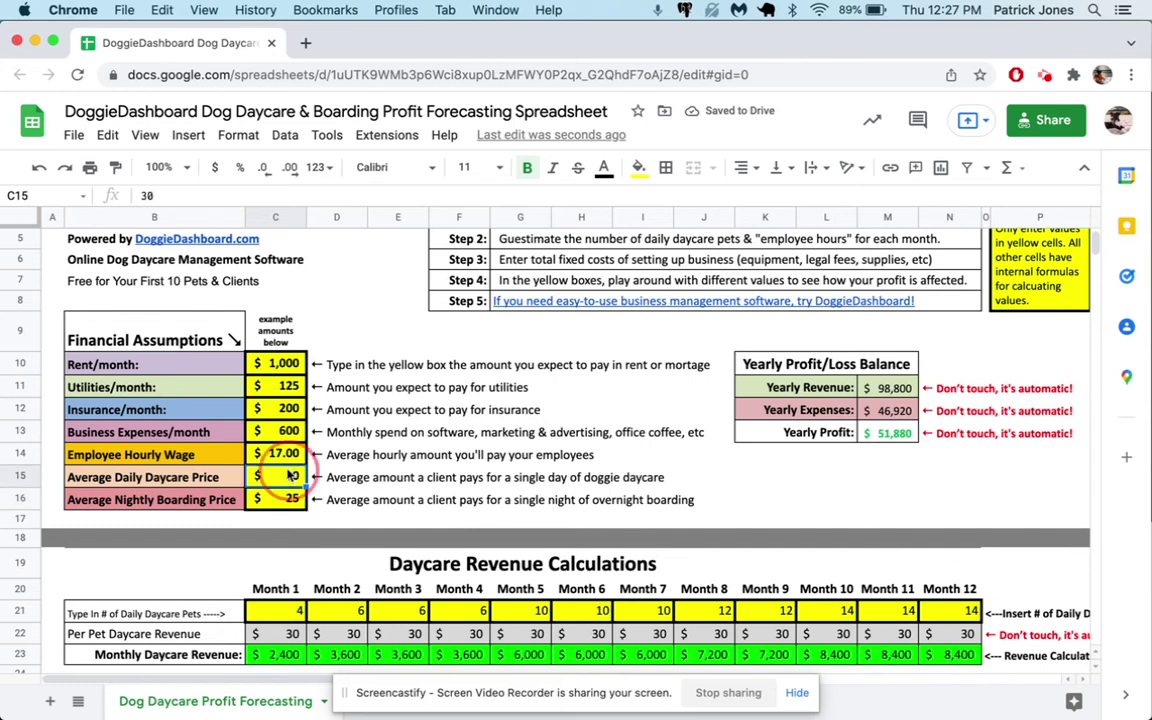
text(20)
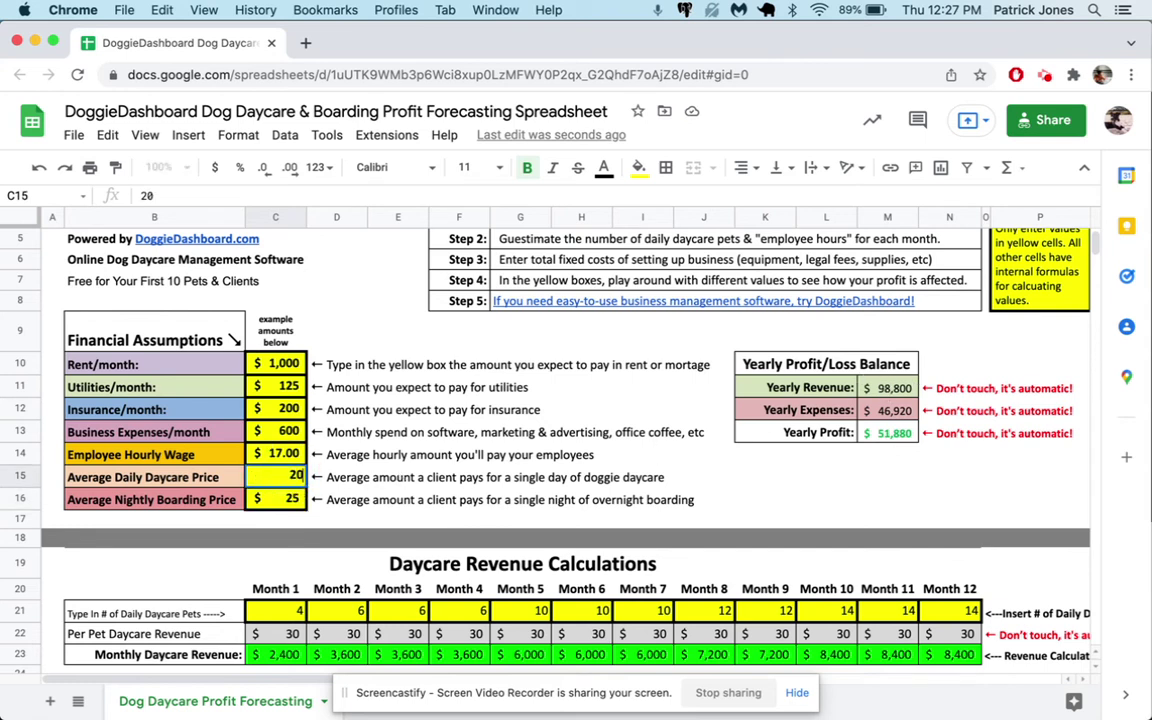
key(Return)
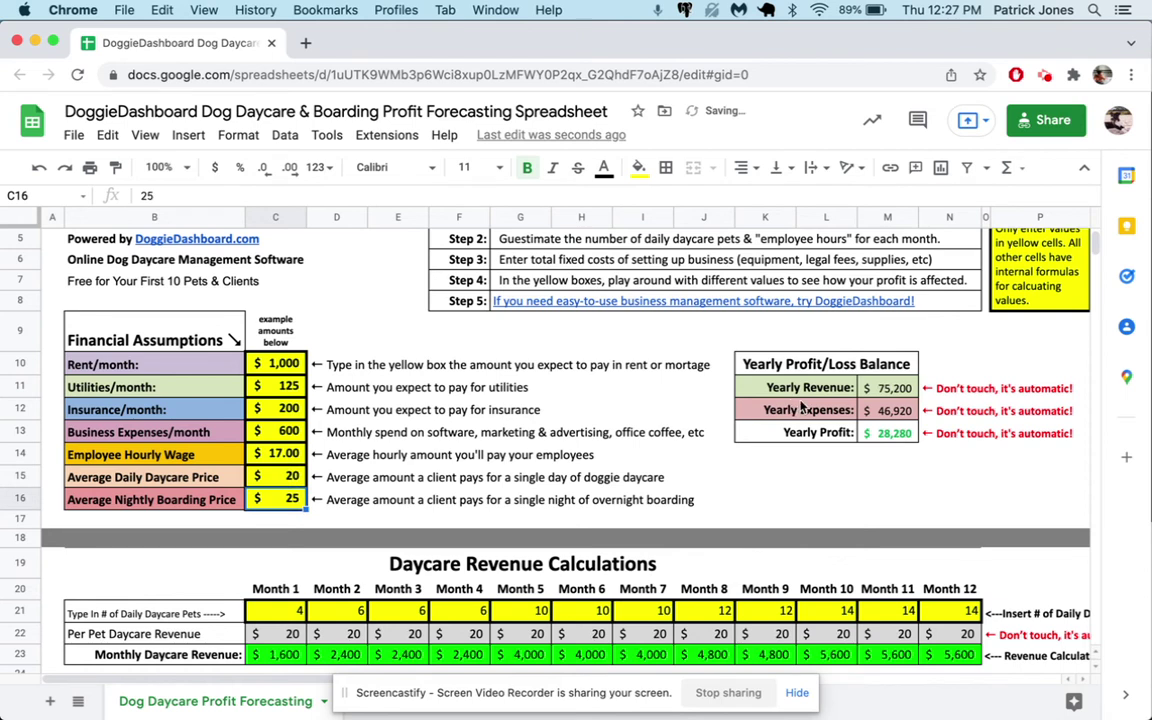
click(293, 479)
text(30)
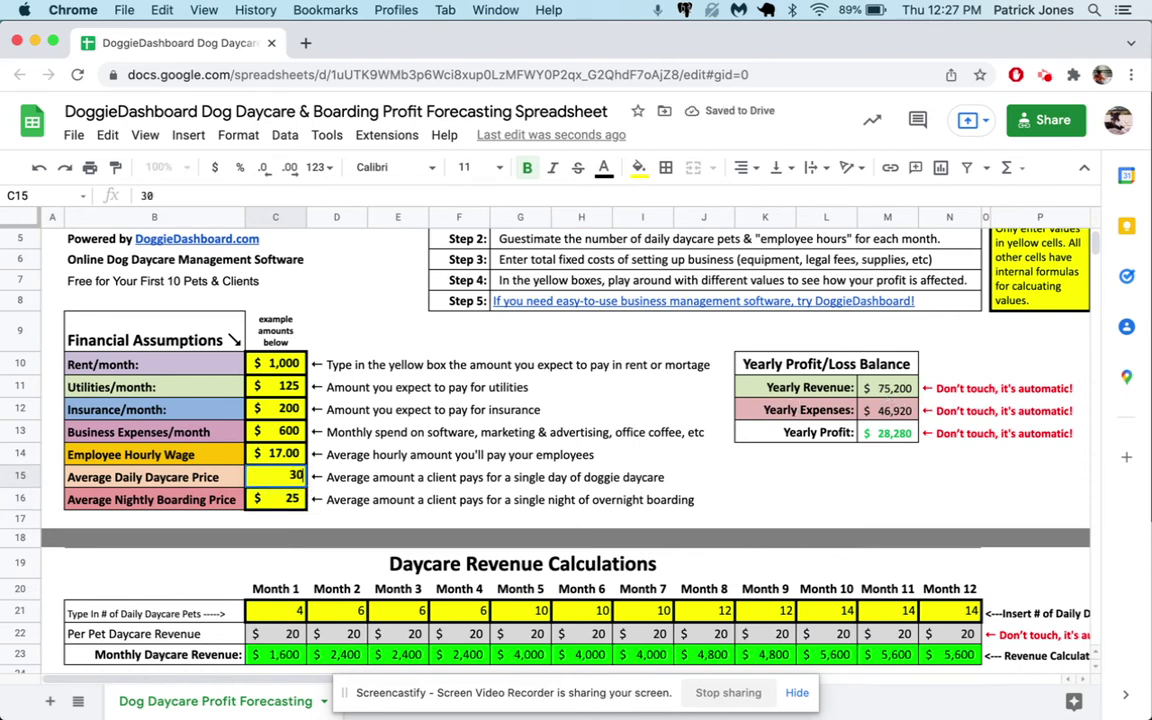
key(Return)
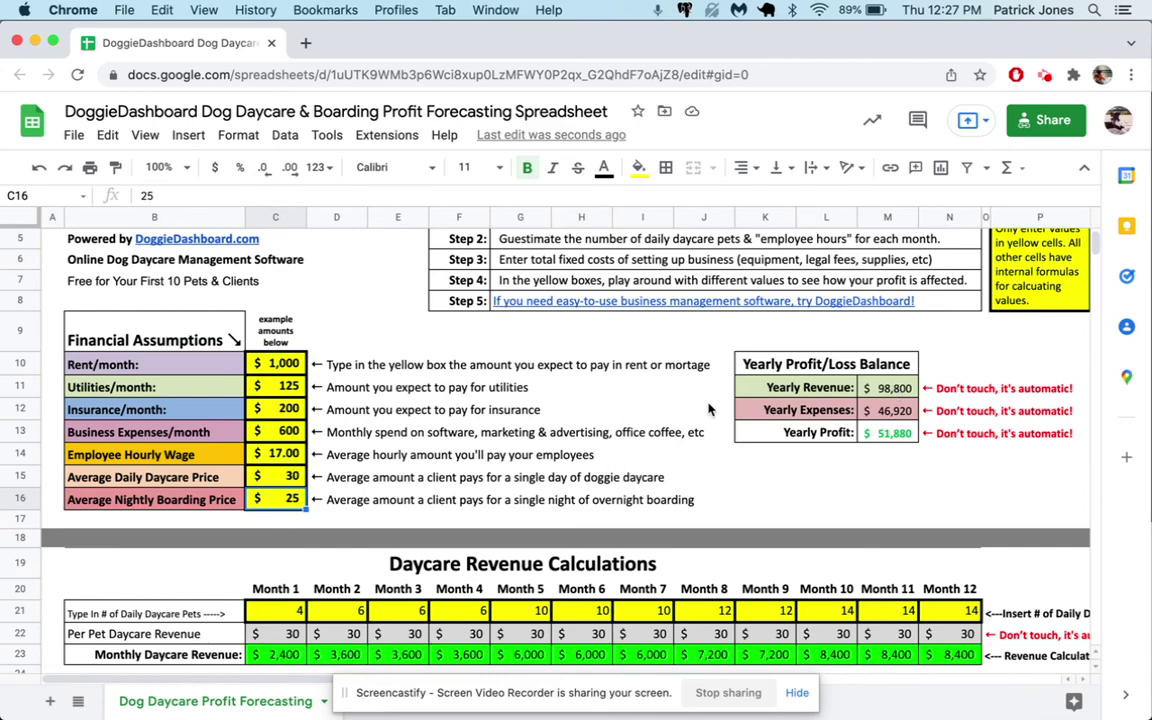
Review the updated Monthly Cash Flow and Yearly Net Profit by month, and return to the DoggieDashboard heading and Financial Assumptions
scroll(707, 409, down, 5)
scroll(500, 530, down, 8)
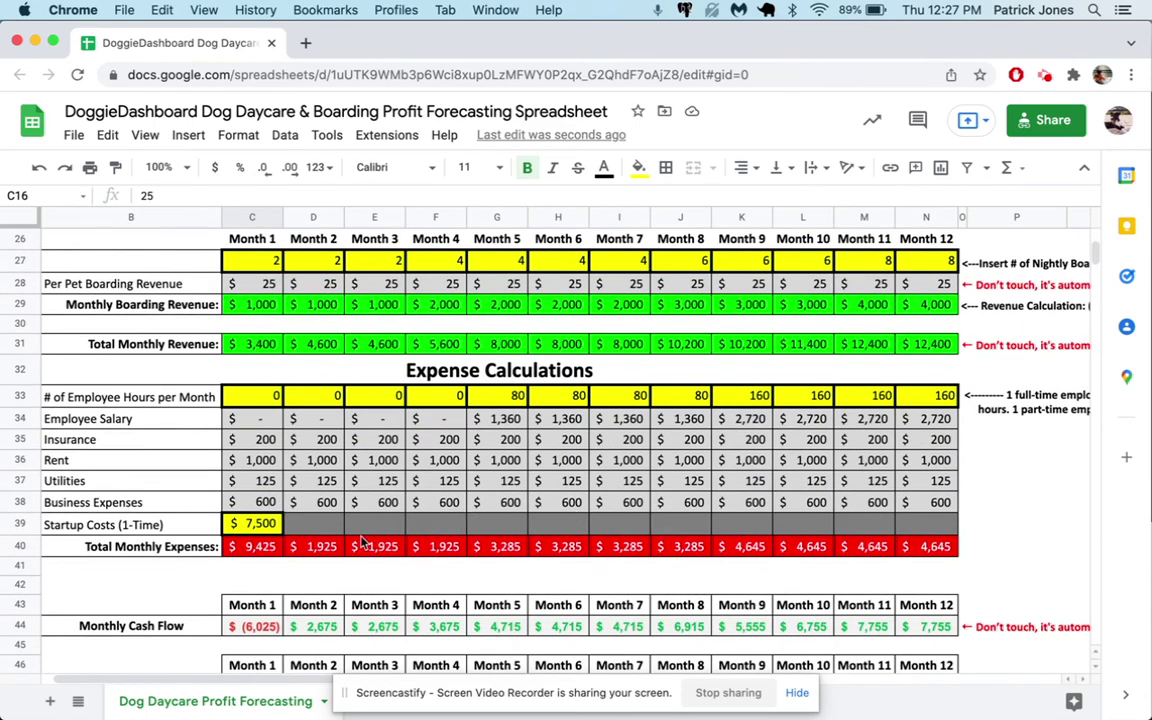
scroll(505, 588, down, 5)
scroll(505, 587, right, 3)
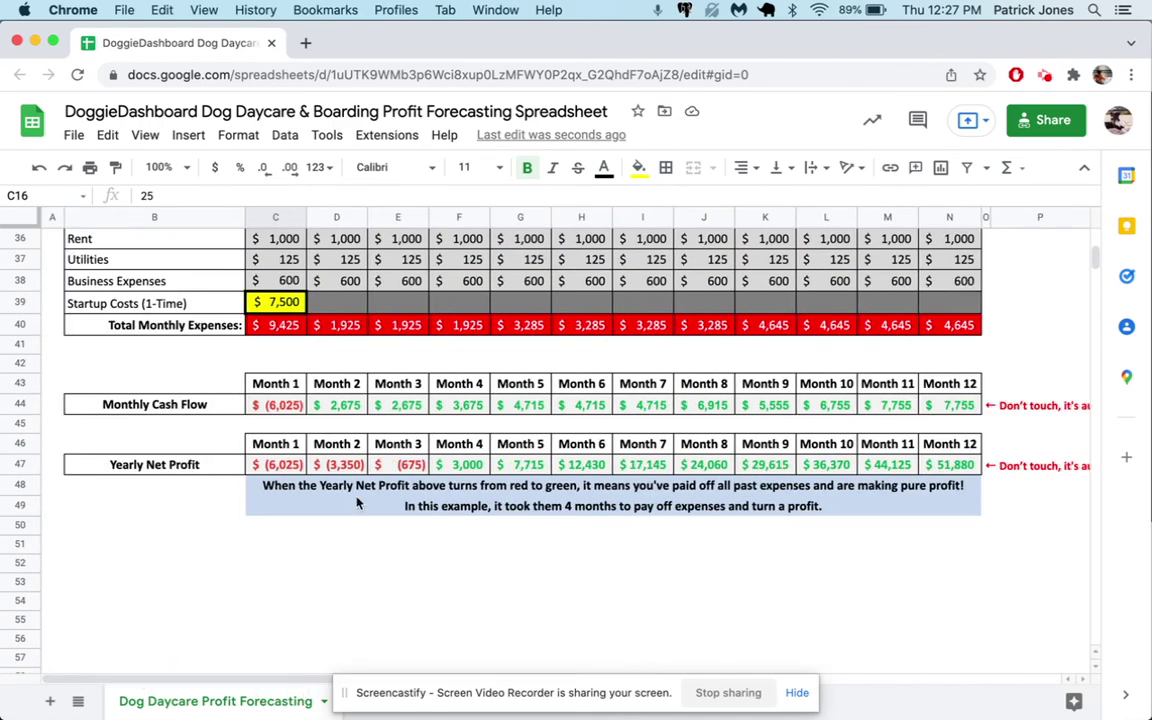
scroll(357, 502, up, 10)
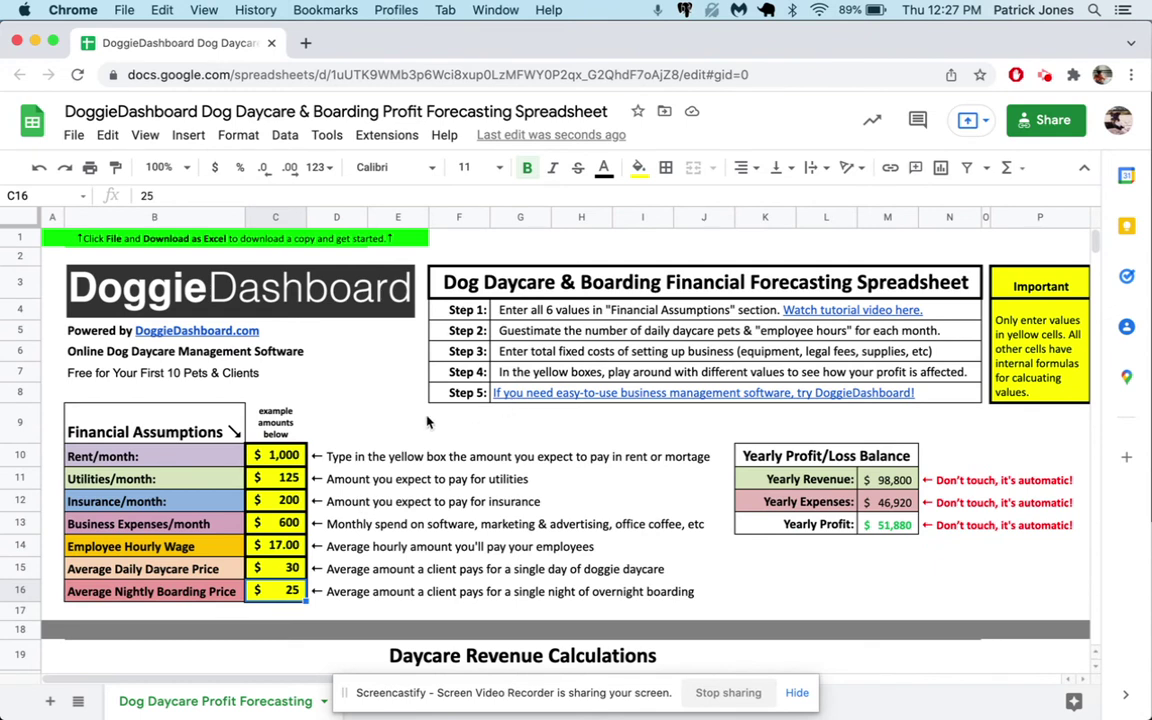
mouse_move(203, 289)
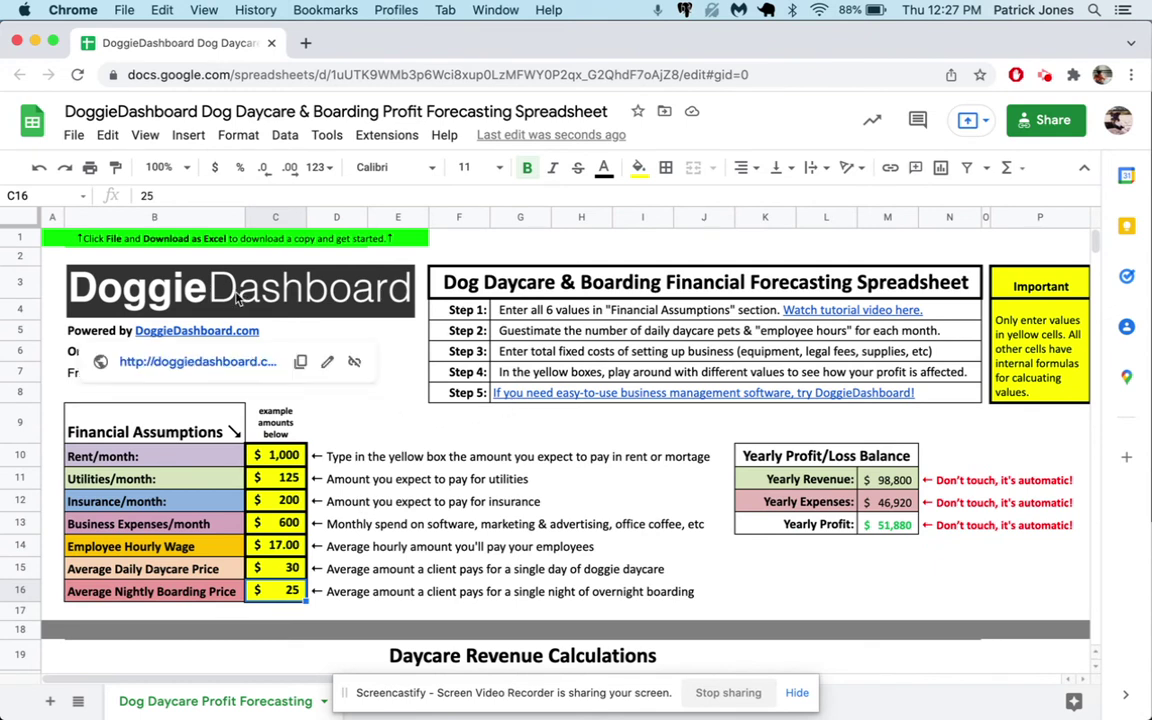
click(483, 427)
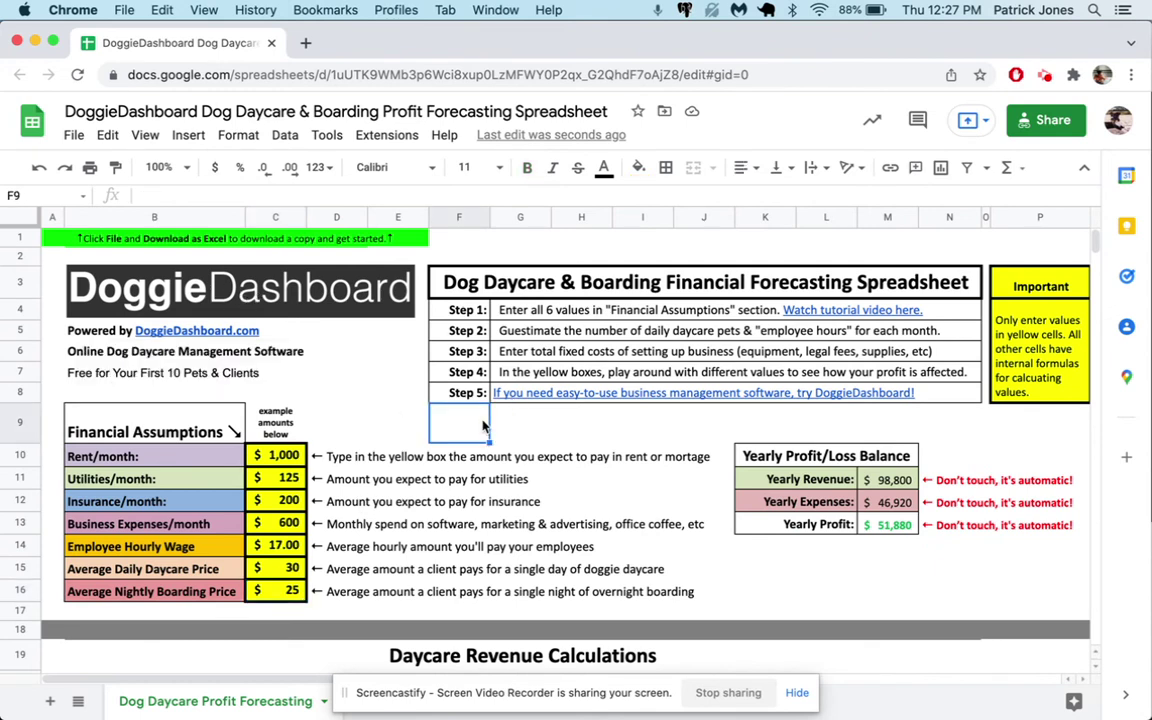